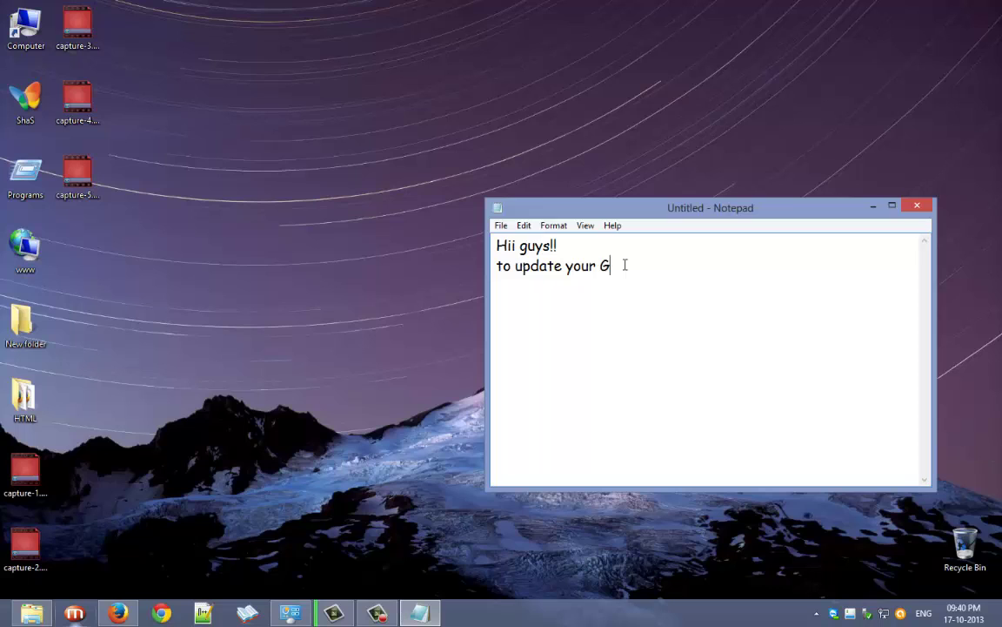
Complete the second line of the note as "to update your Genuine windows 8 to Windows 8.1".
{"action": "type", "text": "windows 8 "}
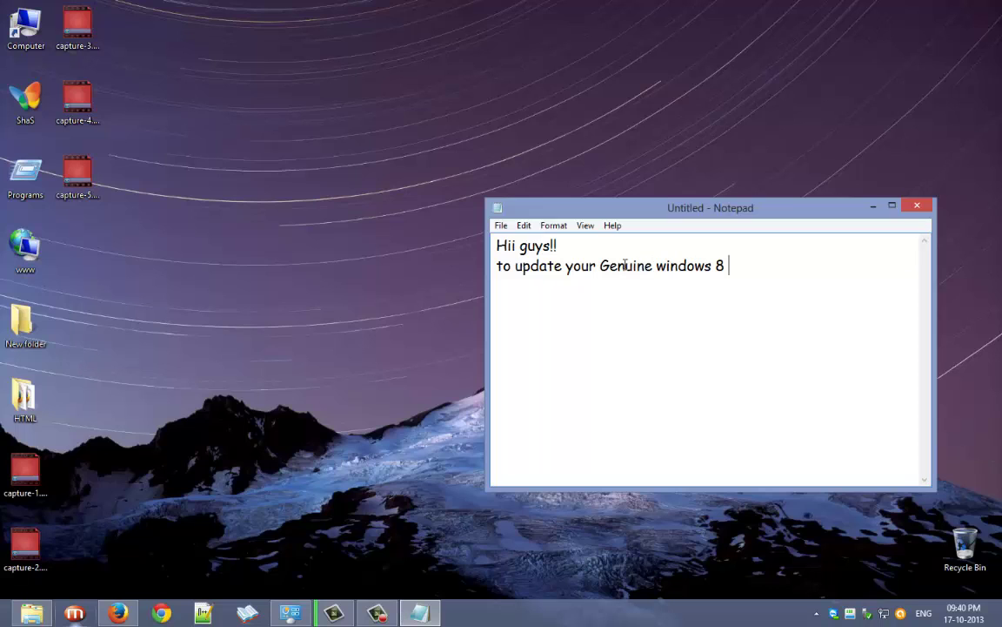
{"action": "type", "text": "to Windows 8.1  "}
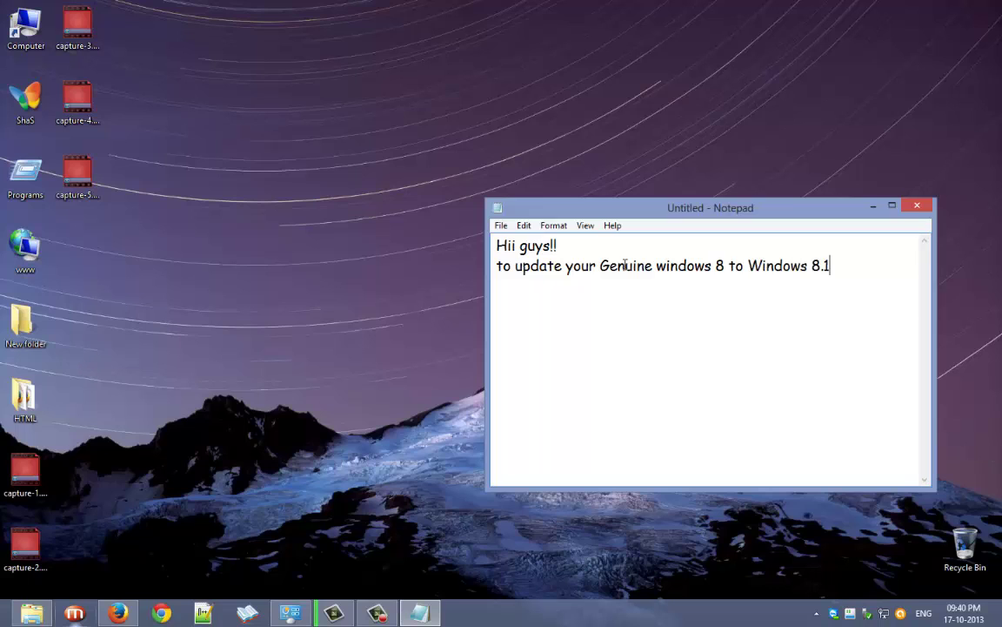
Add the lines "you need to check first that you have install one imp Update" and "that is", separated by blank lines.
{"action": "type", "text": "you need to che"}
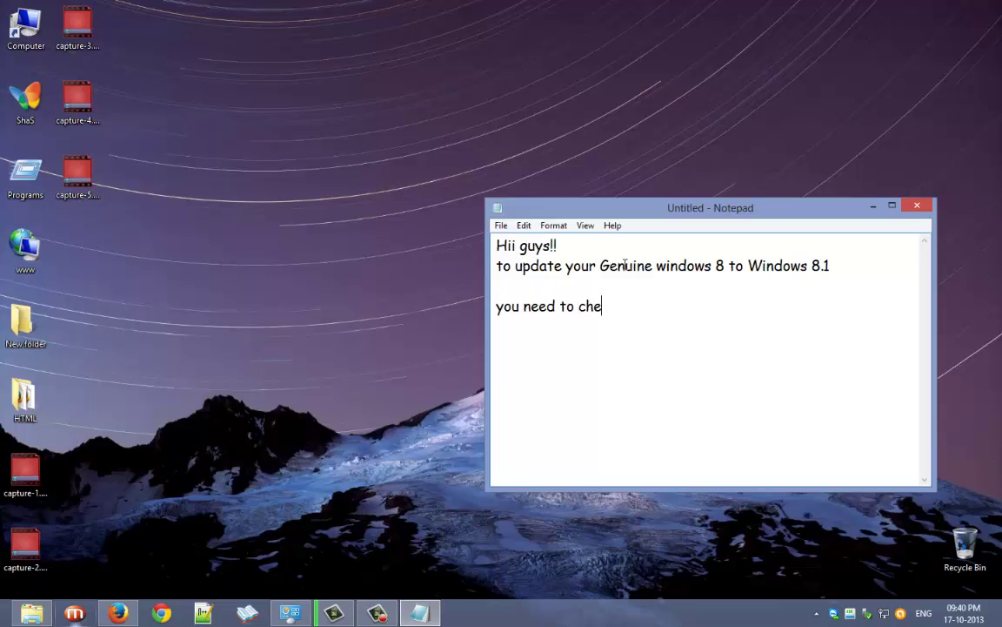
{"action": "type", "text": "ck first that you"}
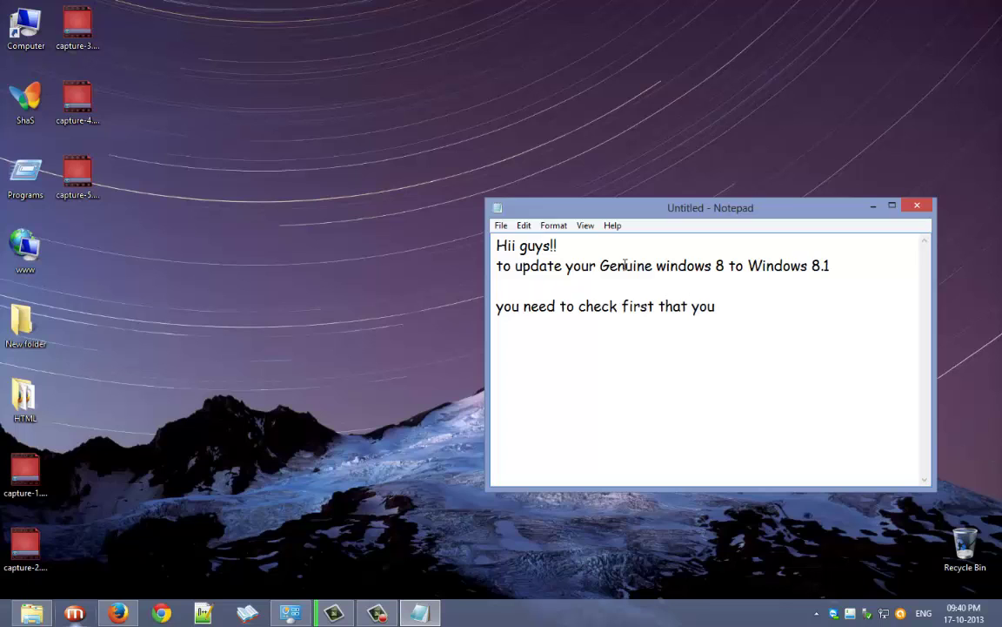
{"action": "type", "text": " have install"}
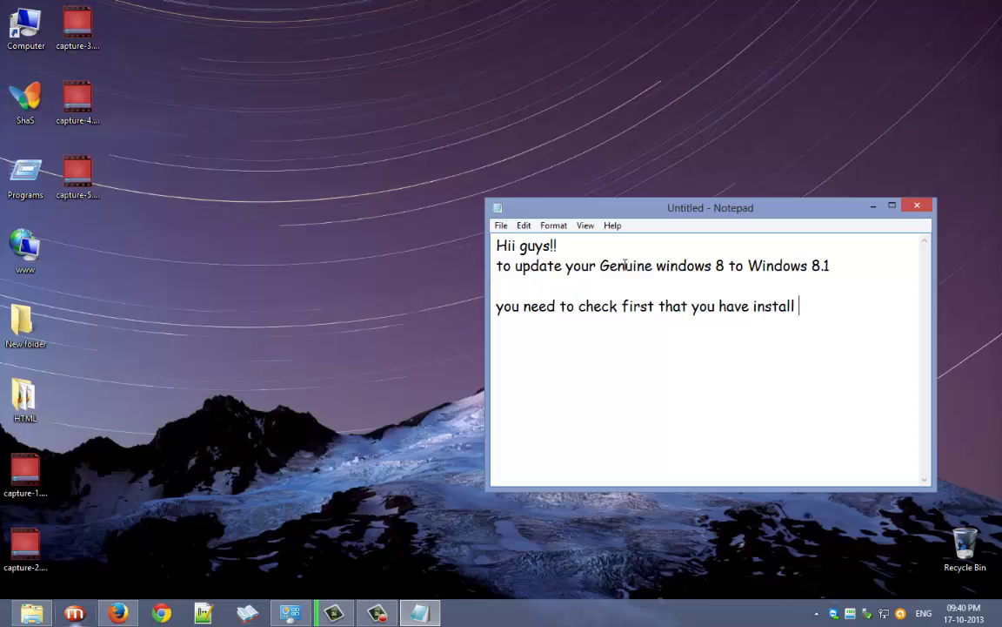
{"action": "type", "text": " one imp Update"}
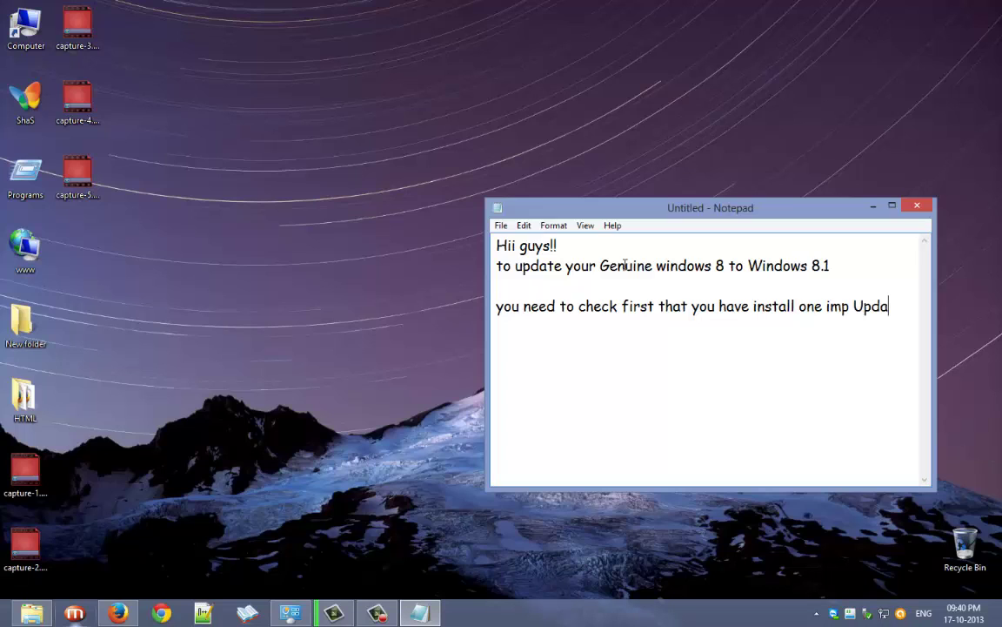
{"action": "key", "text": "Return"}
{"action": "key", "text": "Return"}
{"action": "type", "text": "that is"}
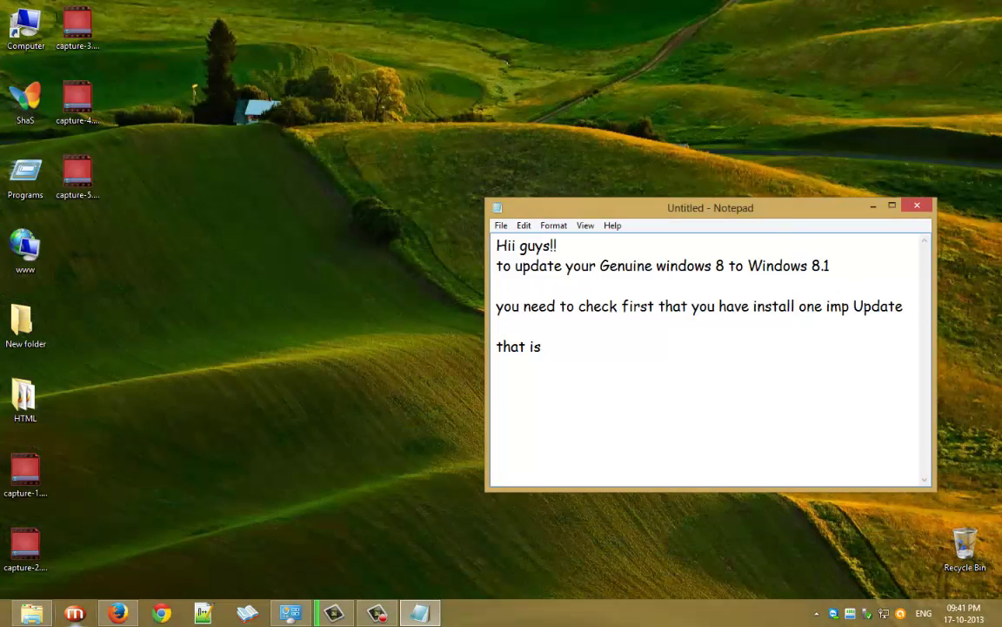
{"action": "key", "text": "Return"}
{"action": "key", "text": "Return"}
Open the Windows Update history from the System and Security section of Control Panel.
{"action": "mouse_move", "coordinate": [987, 510]}
{"action": "left_click", "coordinate": [971, 443]}
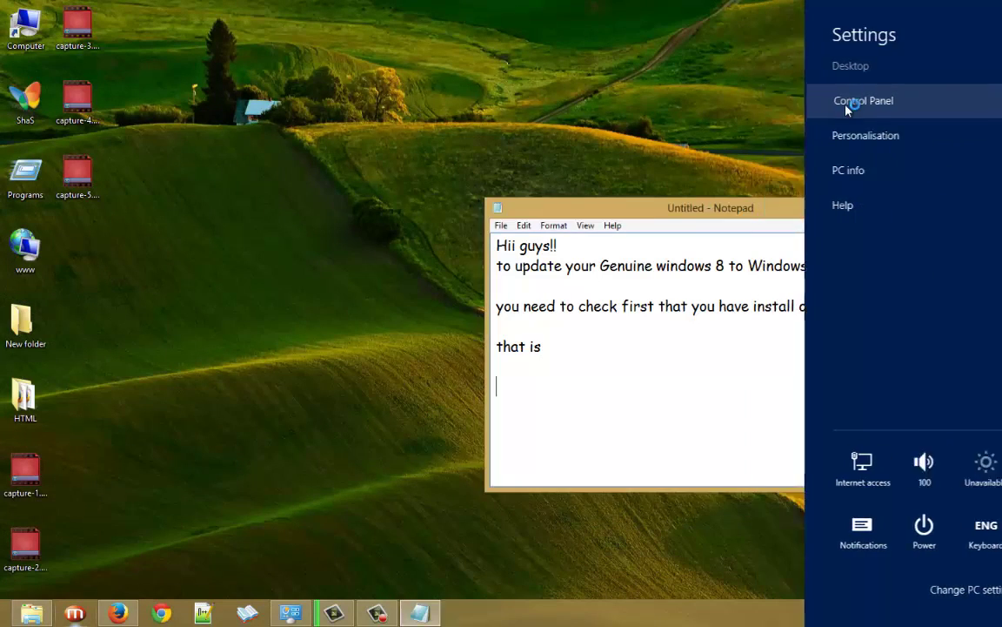
{"action": "left_click", "coordinate": [846, 101]}
{"action": "left_click_drag", "start_coordinate": [537, 90], "coordinate": [354, 77]}
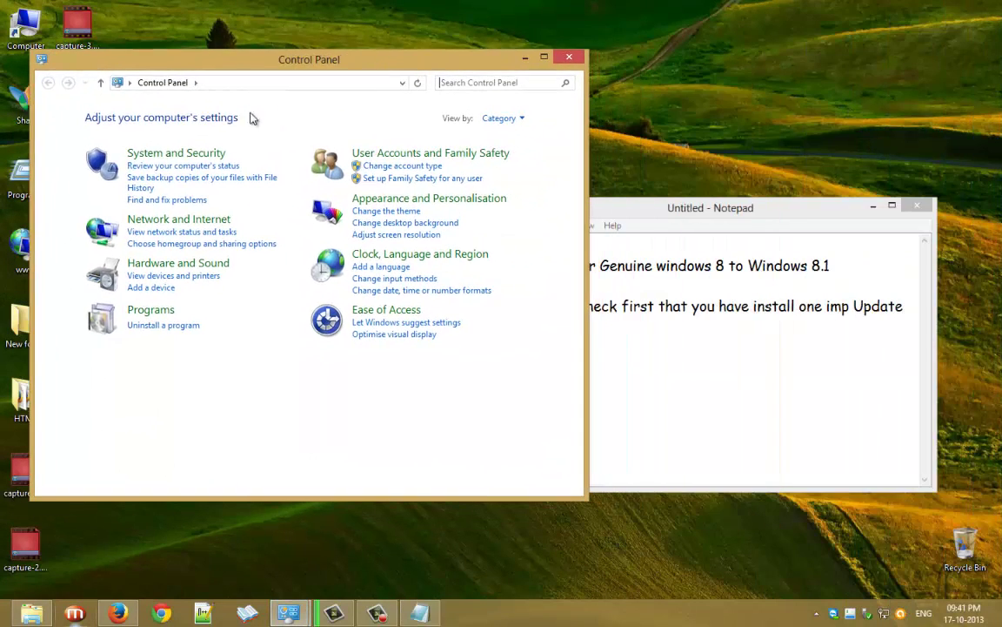
{"action": "left_click", "coordinate": [179, 154]}
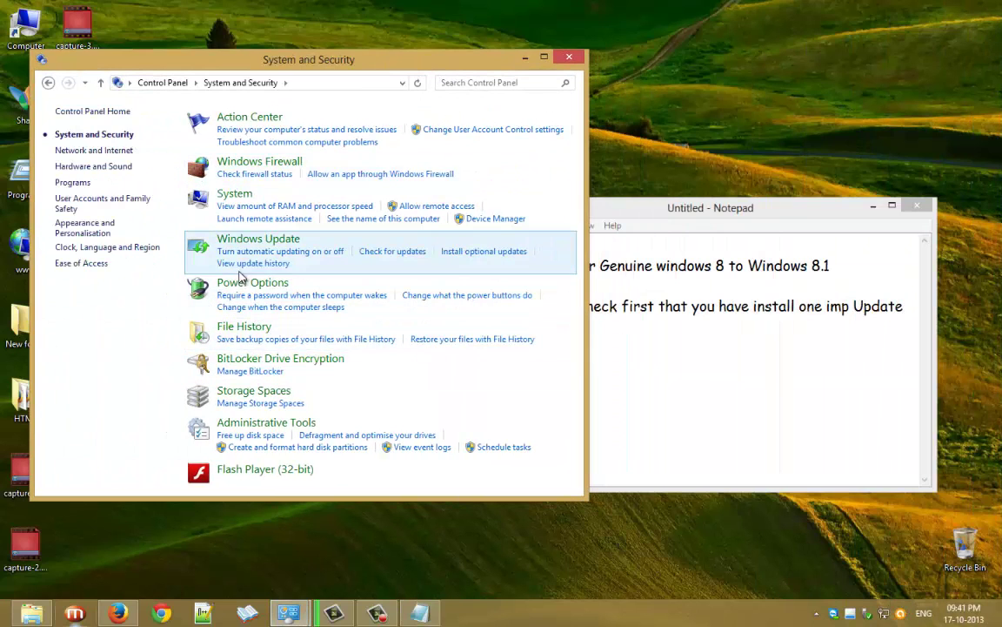
{"action": "left_click", "coordinate": [250, 261]}
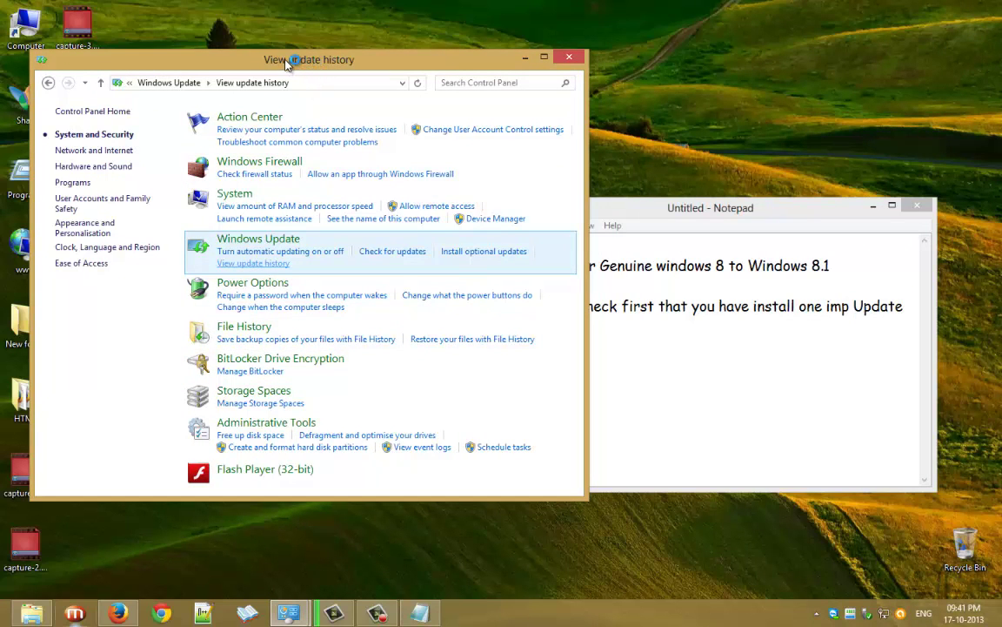
{"action": "left_click_drag", "start_coordinate": [281, 62], "coordinate": [259, 60]}
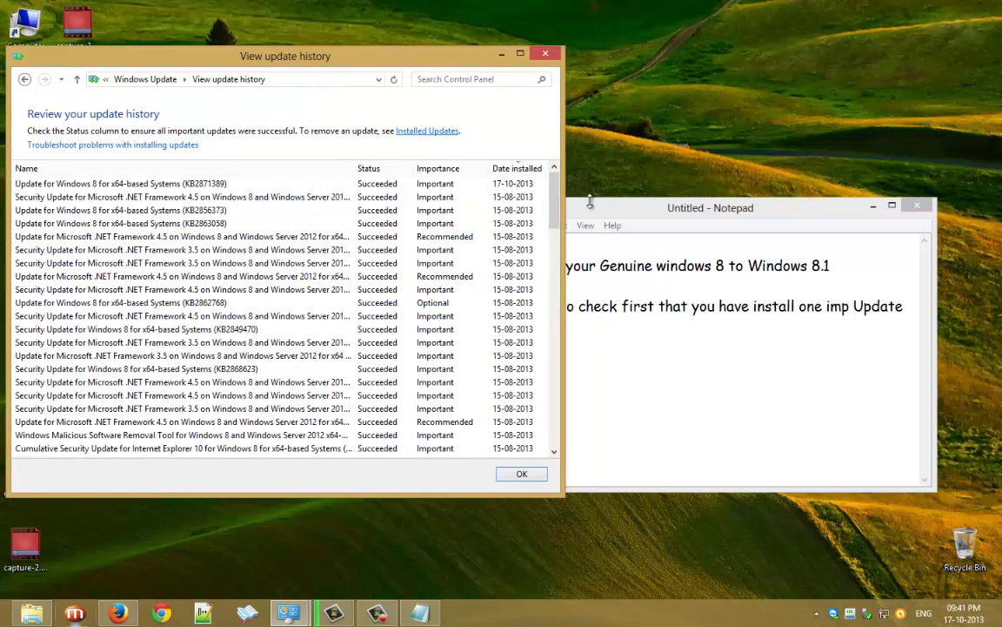
Place the note beside the update history, enter KB2871389 in it and select the matching update in the history.
{"action": "left_click_drag", "start_coordinate": [655, 220], "coordinate": [716, 251]}
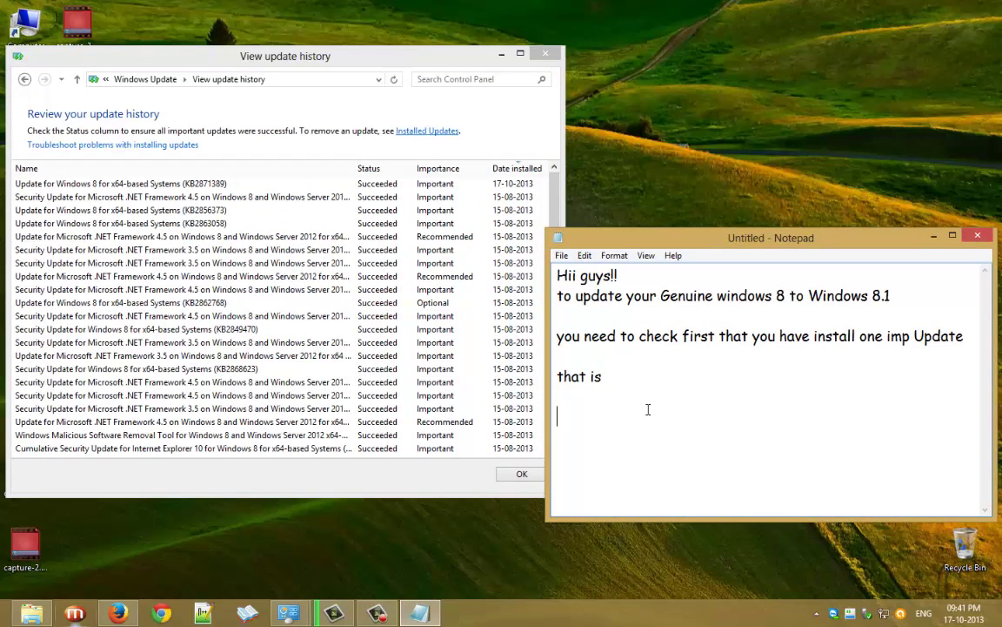
{"action": "type", "text": "KB2871389"}
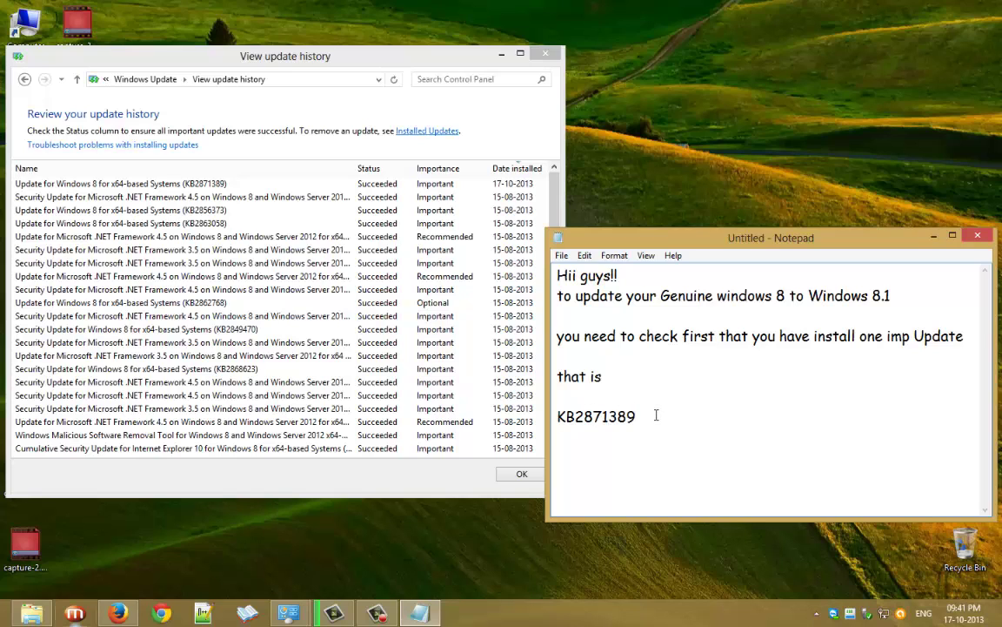
{"action": "left_click", "coordinate": [366, 184]}
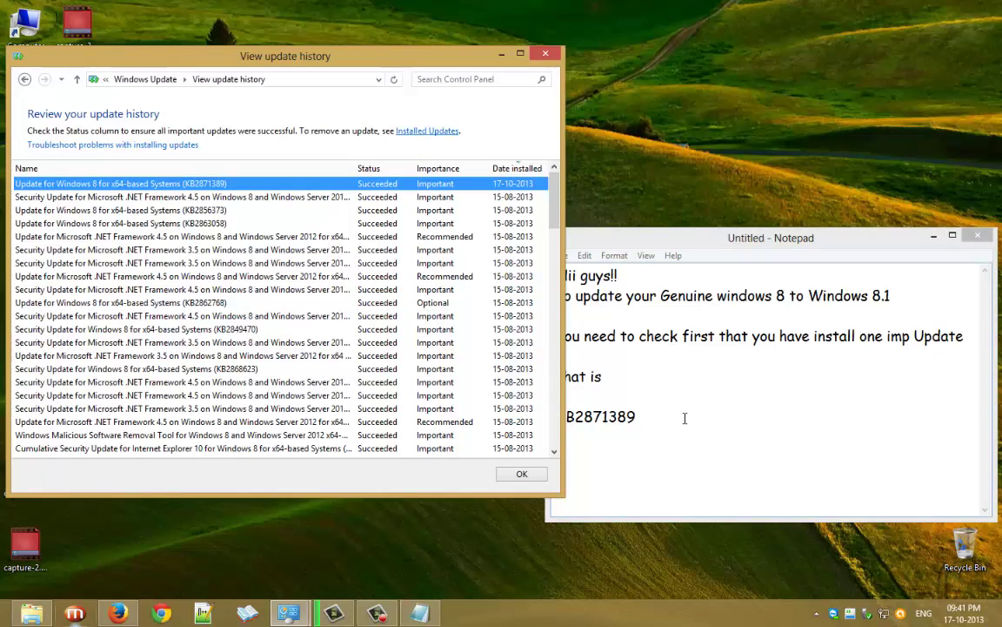
Add the line "if its already installed then you can proceed further" below the update number in the note.
{"action": "left_click", "coordinate": [684, 419]}
{"action": "key", "text": "Return"}
{"action": "type", "text": "if "}
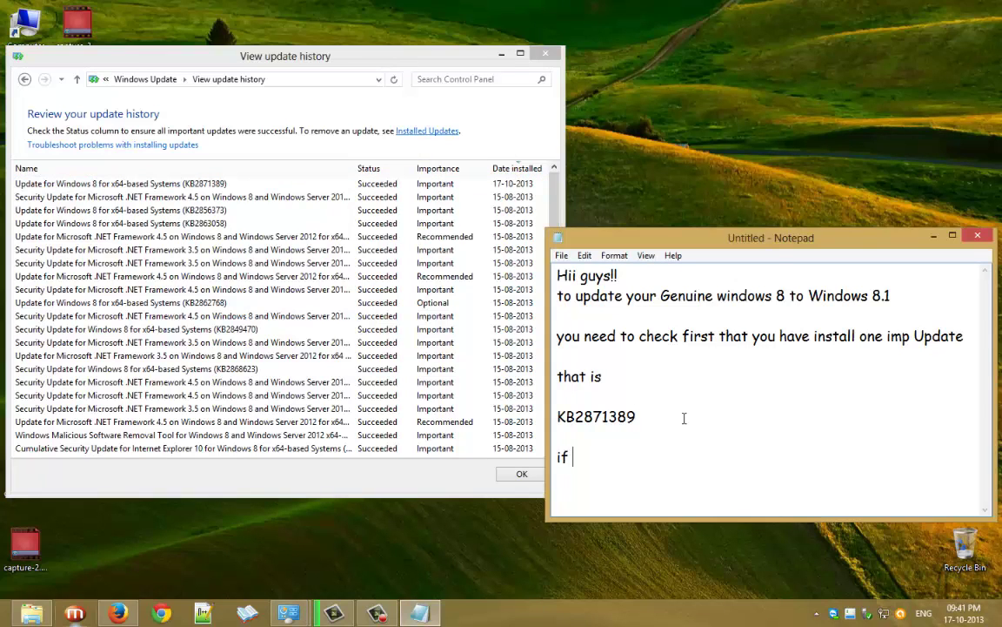
{"action": "type", "text": "its alread"}
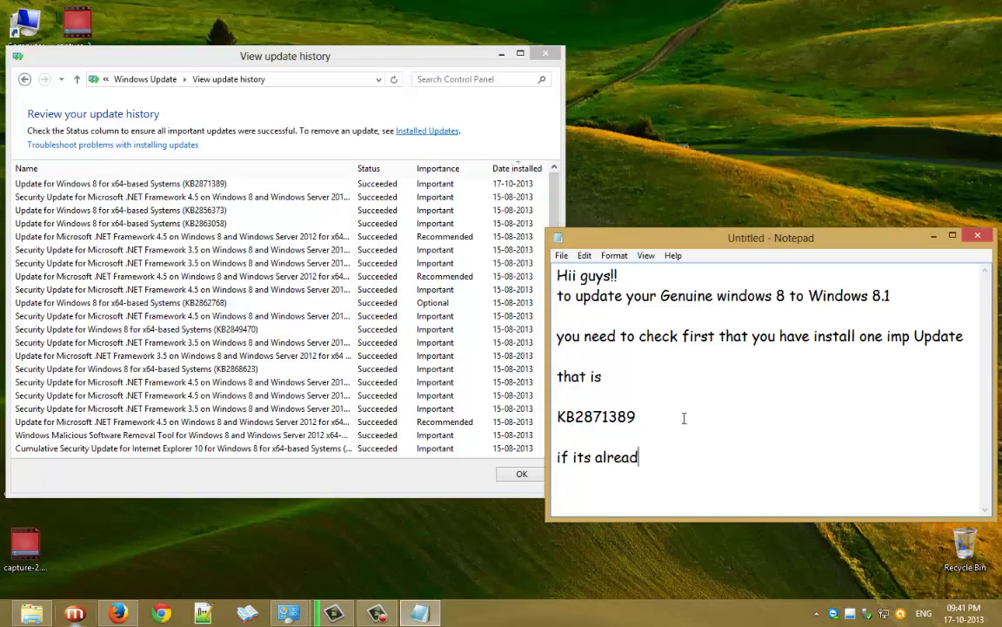
{"action": "type", "text": "y installed"}
{"action": "type", "text": "then"}
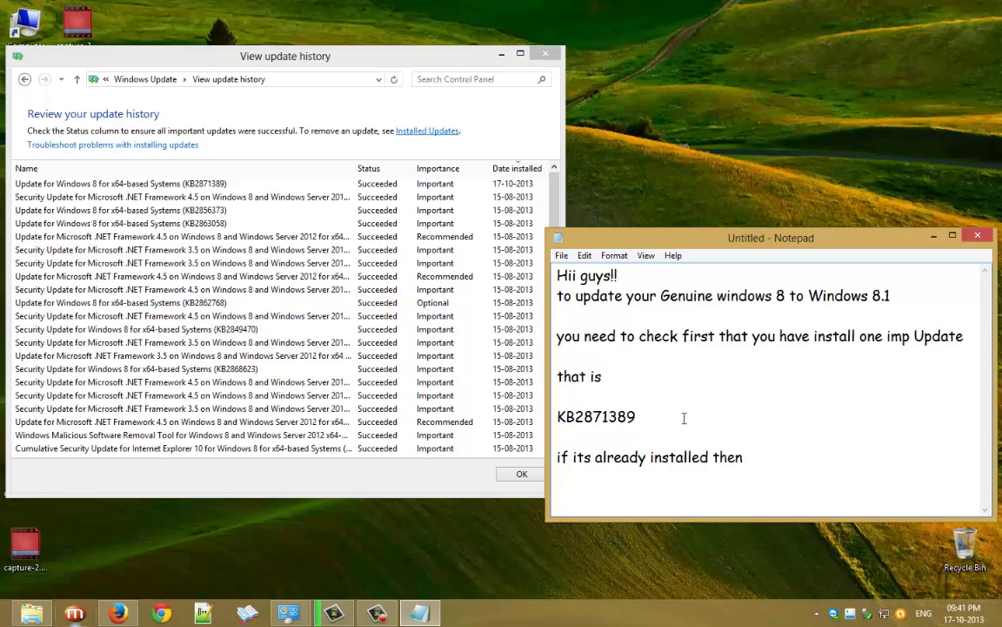
{"action": "type", "text": " you can proceed f"}
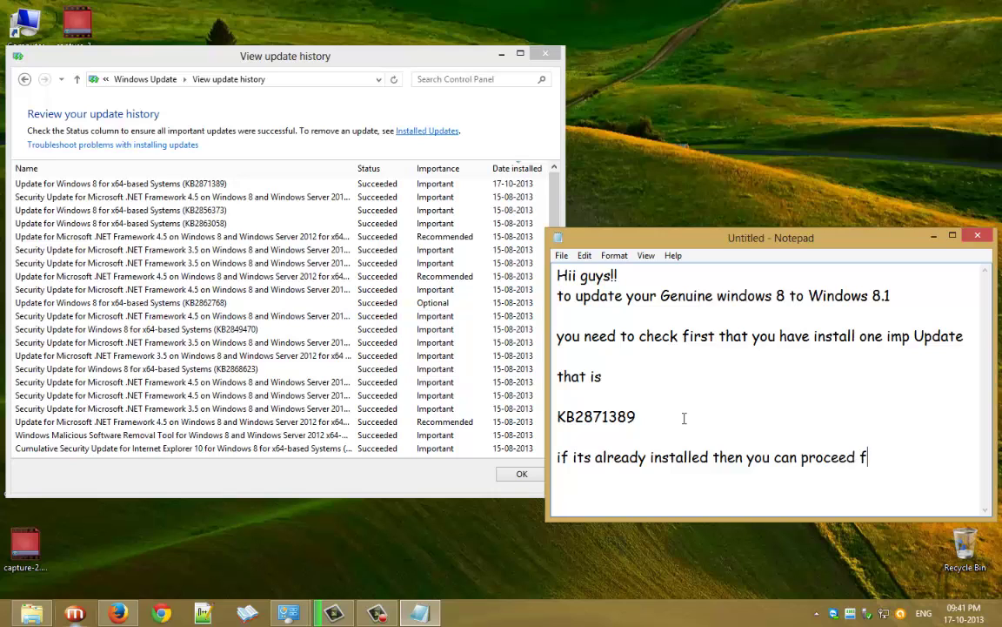
{"action": "type", "text": "urther"}
Add the paragraph "else if you have not installed yet then go for MY PREVIOUS VIDEO!! in that i have explained HOW TO do upgrade.".
{"action": "key", "text": "Return"}
{"action": "key", "text": "Return"}
{"action": "type", "text": "else i"}
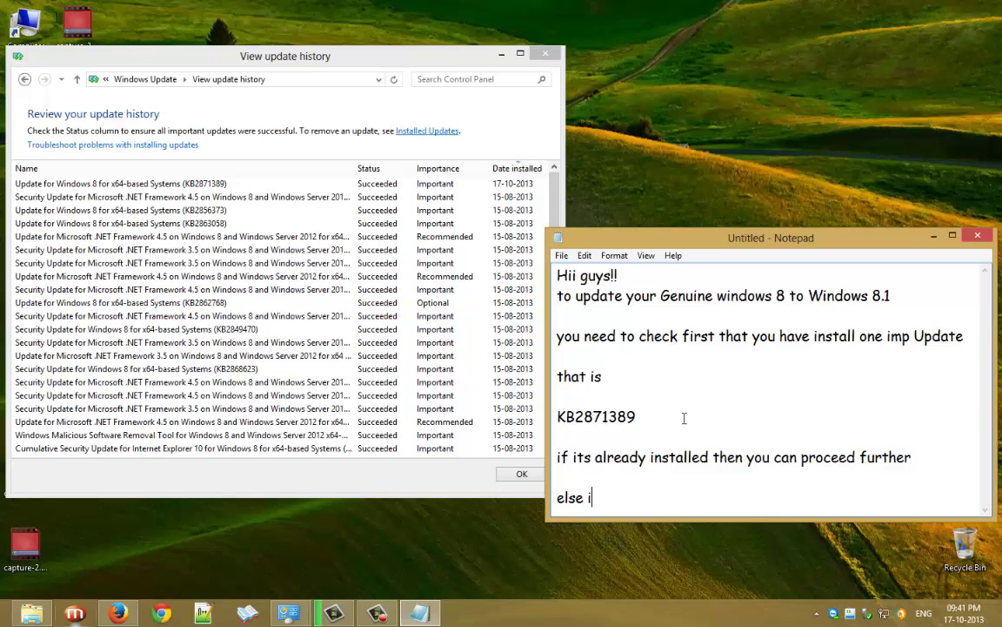
{"action": "type", "text": "f you have n"}
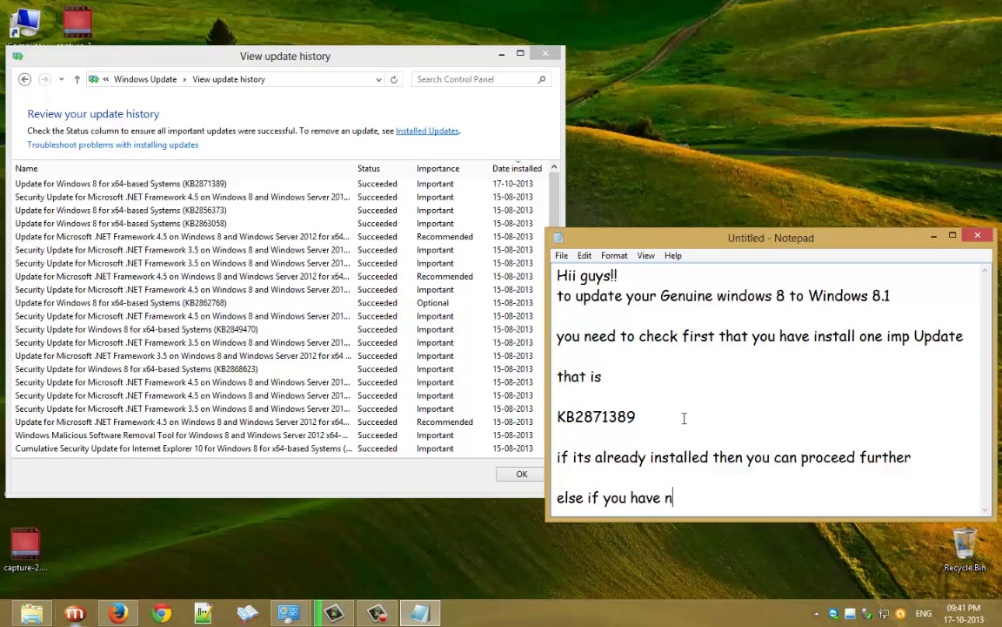
{"action": "type", "text": "ot installed yet "}
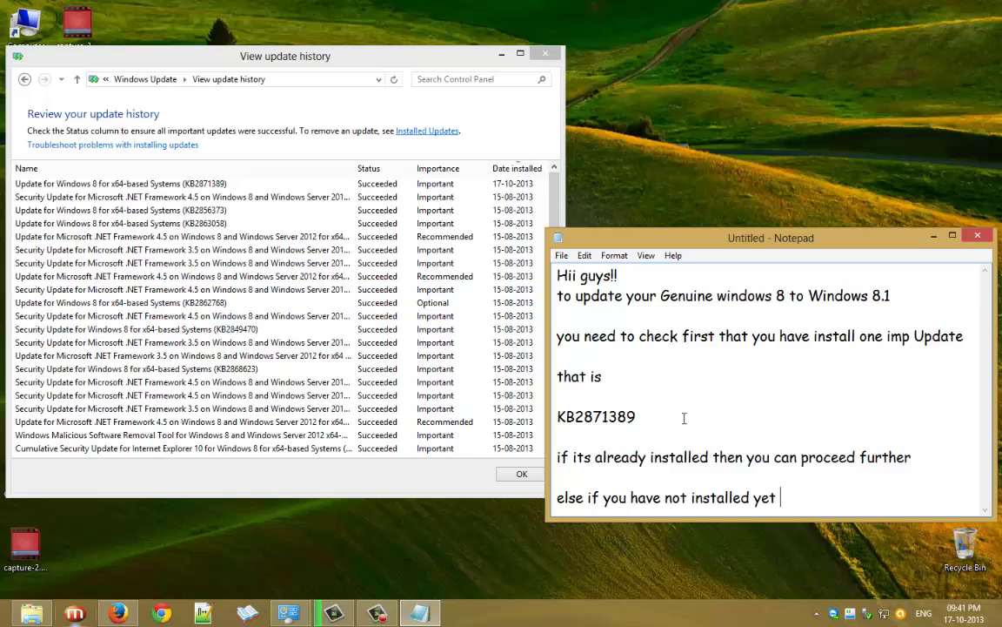
{"action": "type", "text": "then go for MY"}
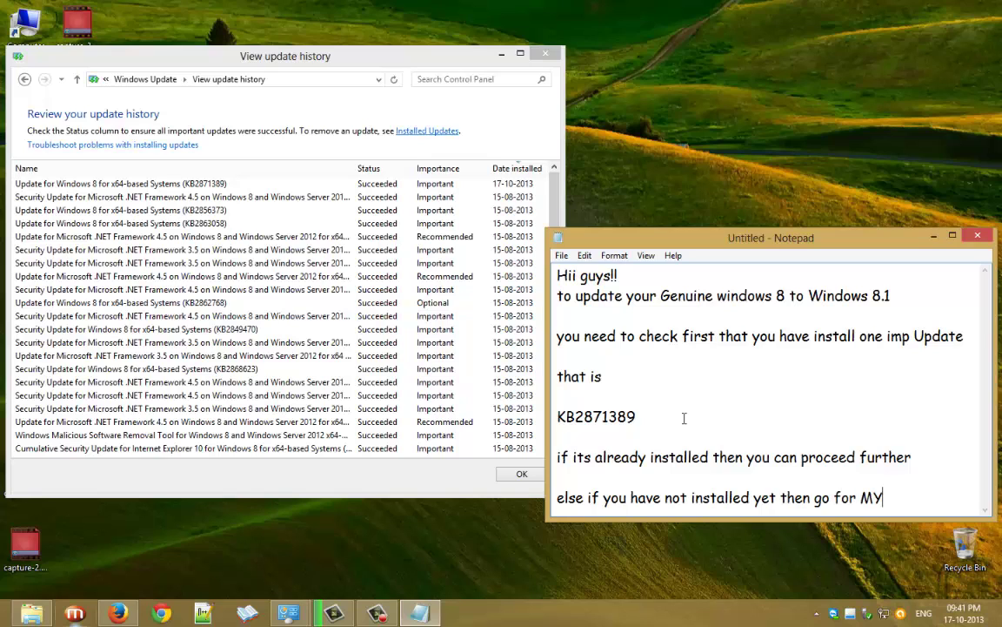
{"action": "type", "text": " PREVIOUS V"}
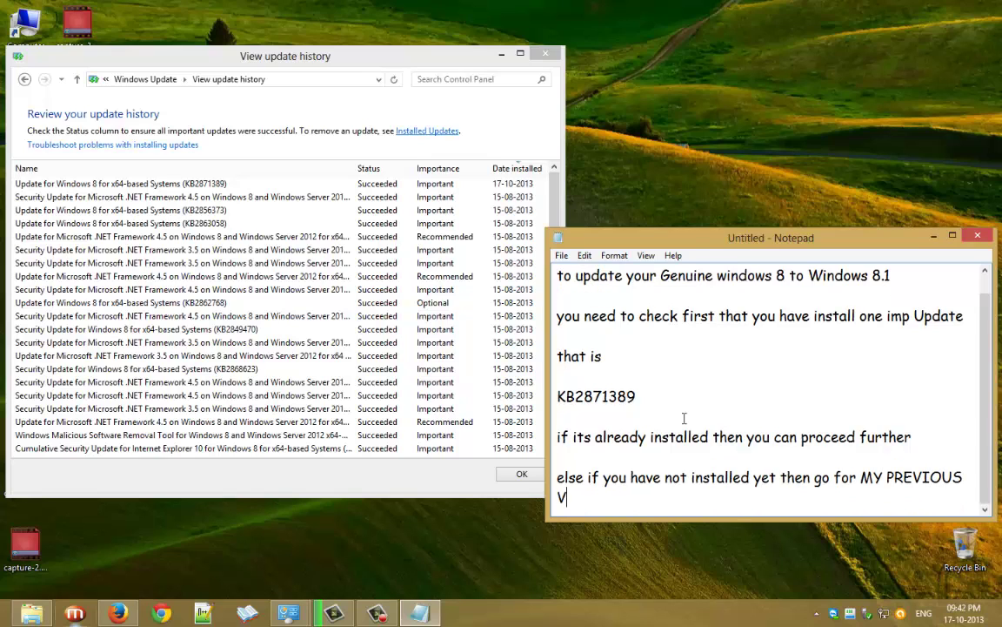
{"action": "type", "text": "IDEO!!"}
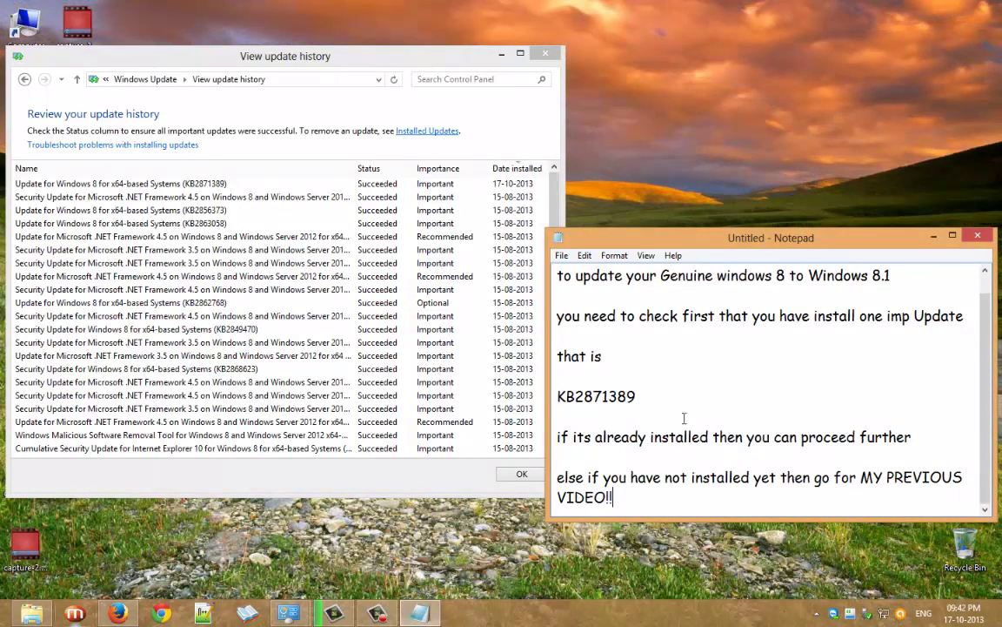
{"action": "type", "text": " in that i hav"}
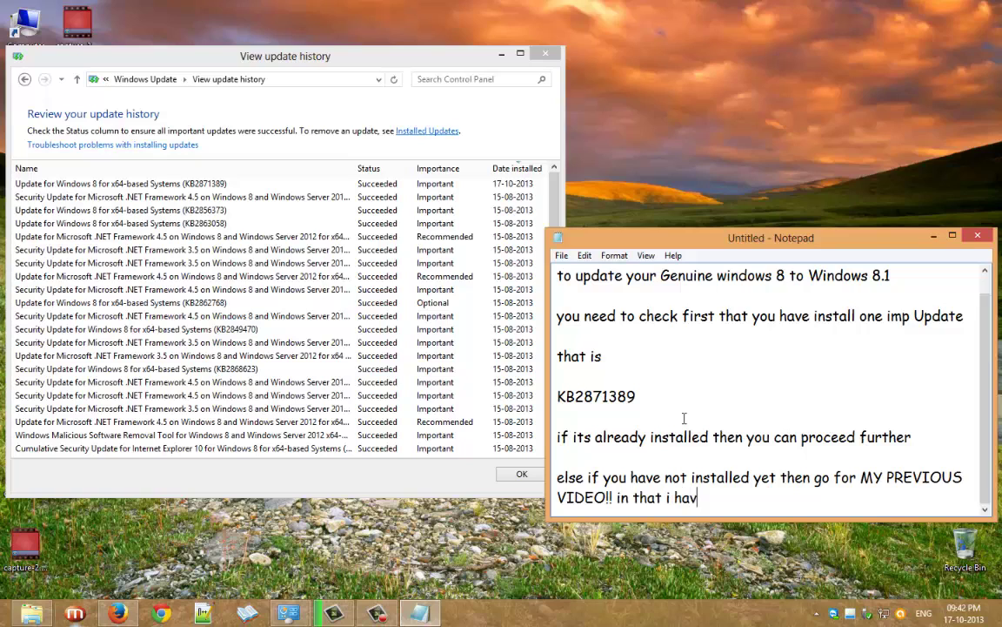
{"action": "type", "text": "e explain"}
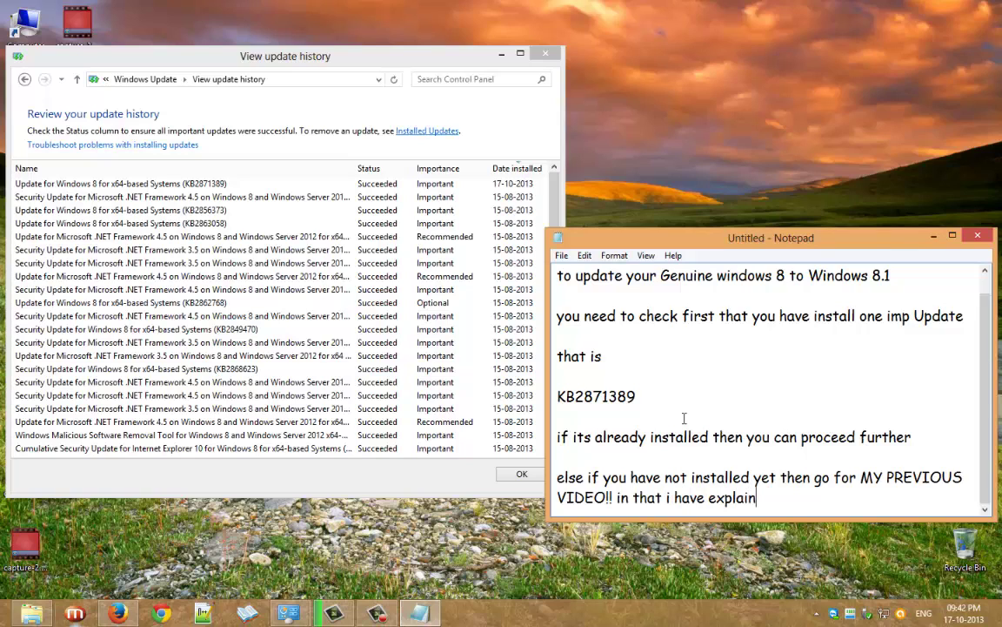
{"action": "type", "text": "ed HOW TO"}
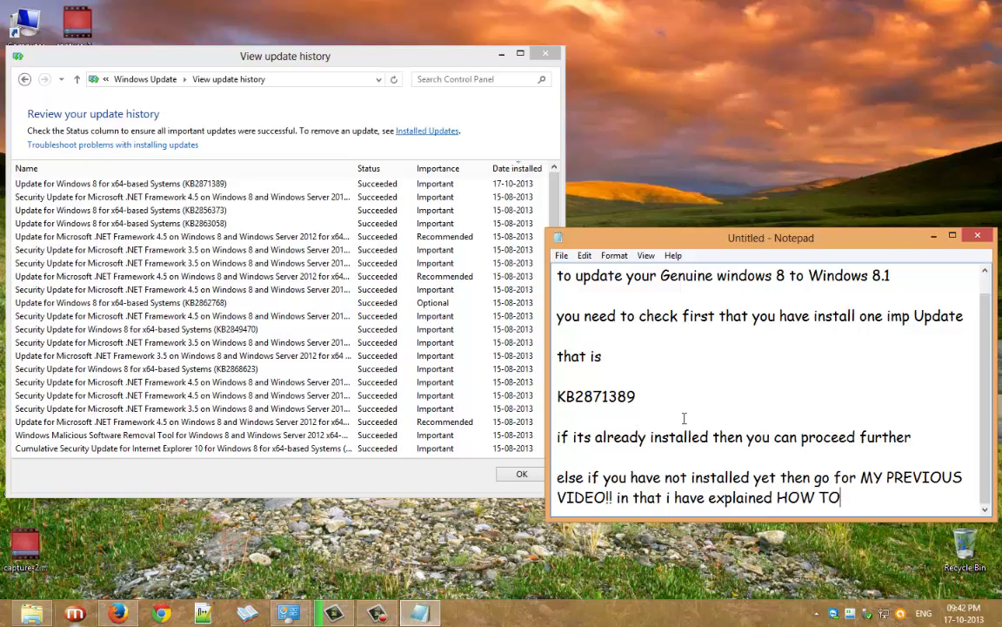
{"action": "type", "text": " do upgrade."}
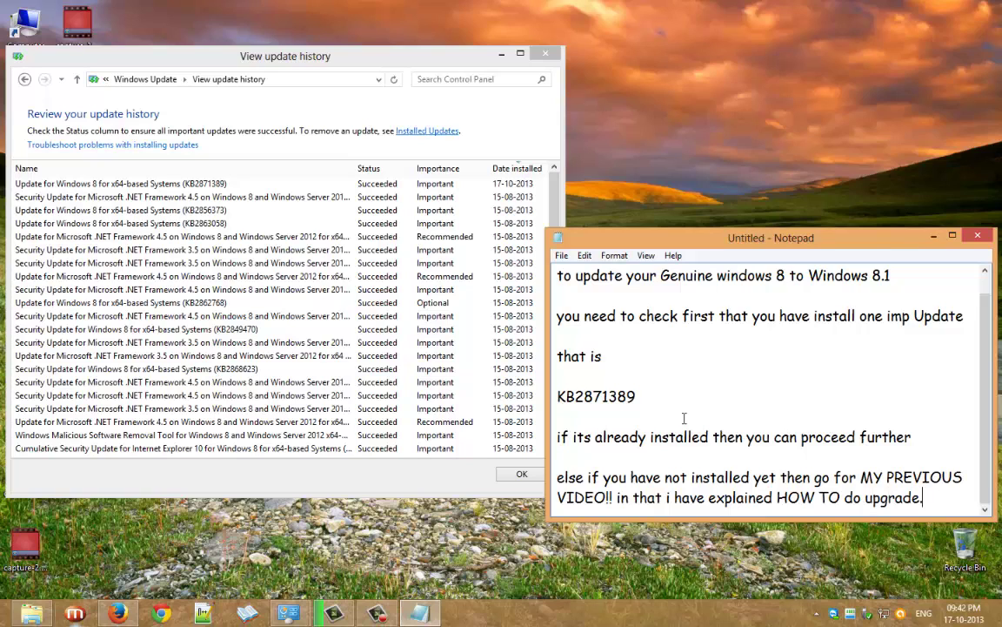
Add the closing line "now lets open as i have installed the update! ;)" after a blank line in the note.
{"action": "key", "text": "Return"}
{"action": "key", "text": "Return"}
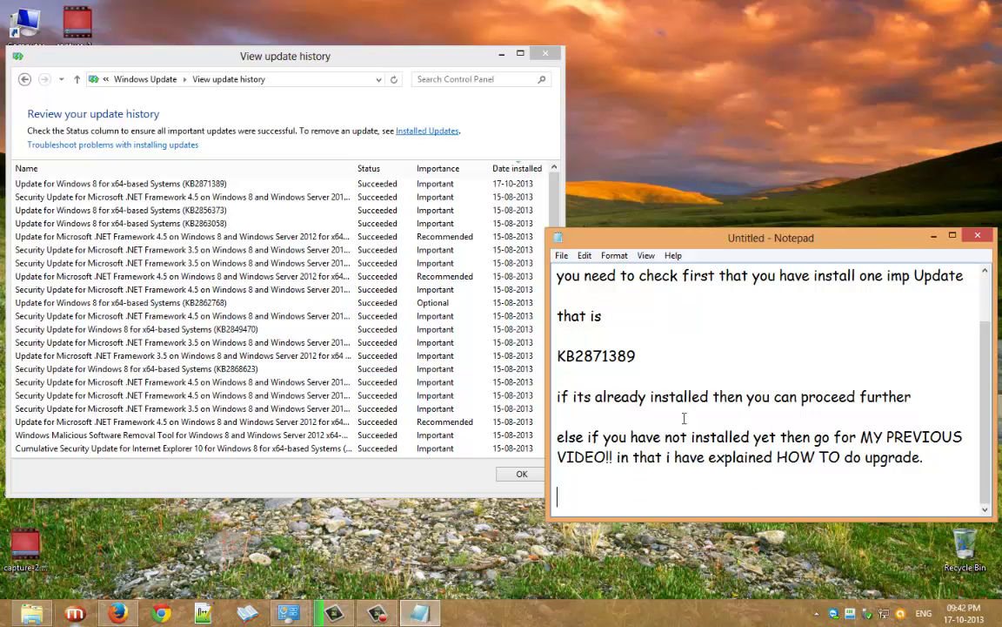
{"action": "type", "text": "now lets ope"}
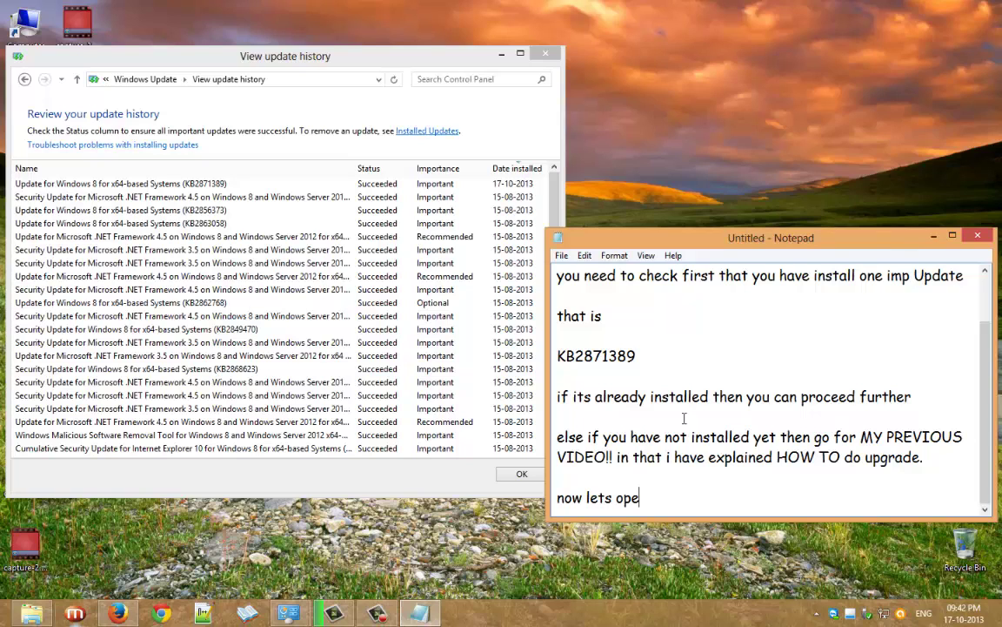
{"action": "type", "text": "n as i have ins"}
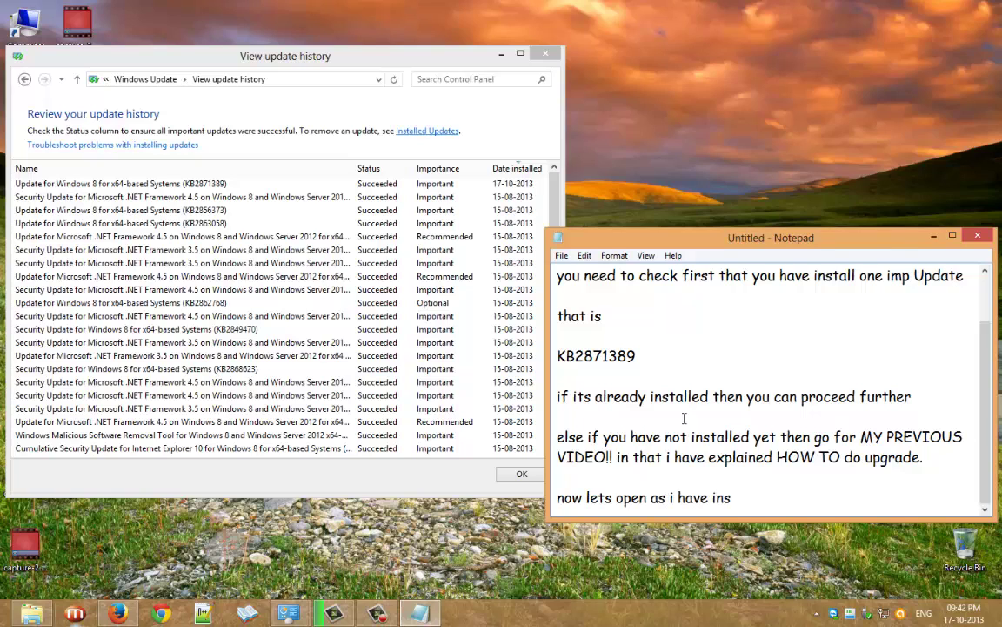
{"action": "type", "text": "talled the u"}
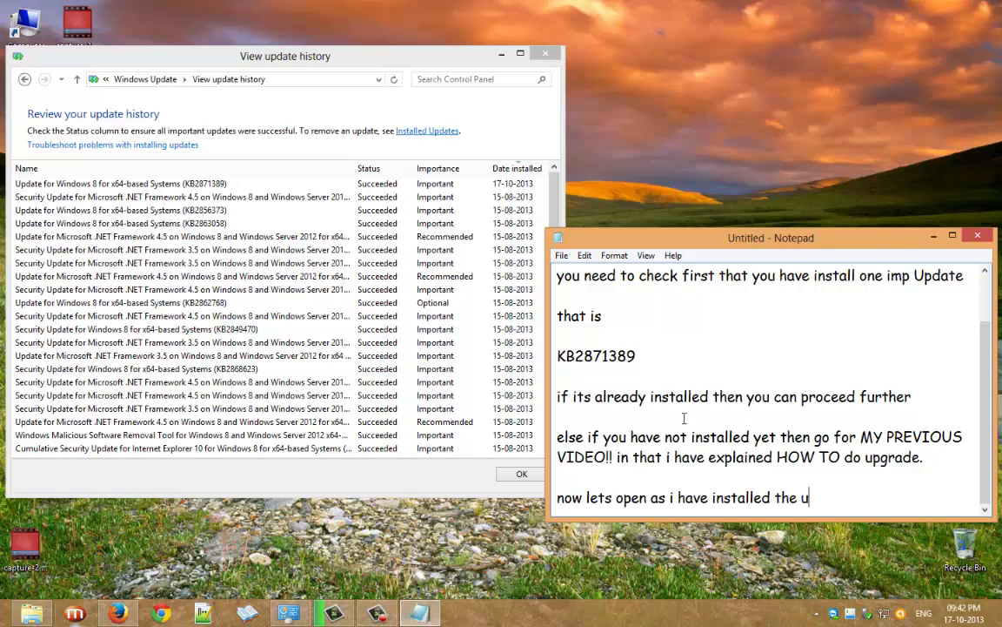
{"action": "type", "text": "pdate! ;)"}
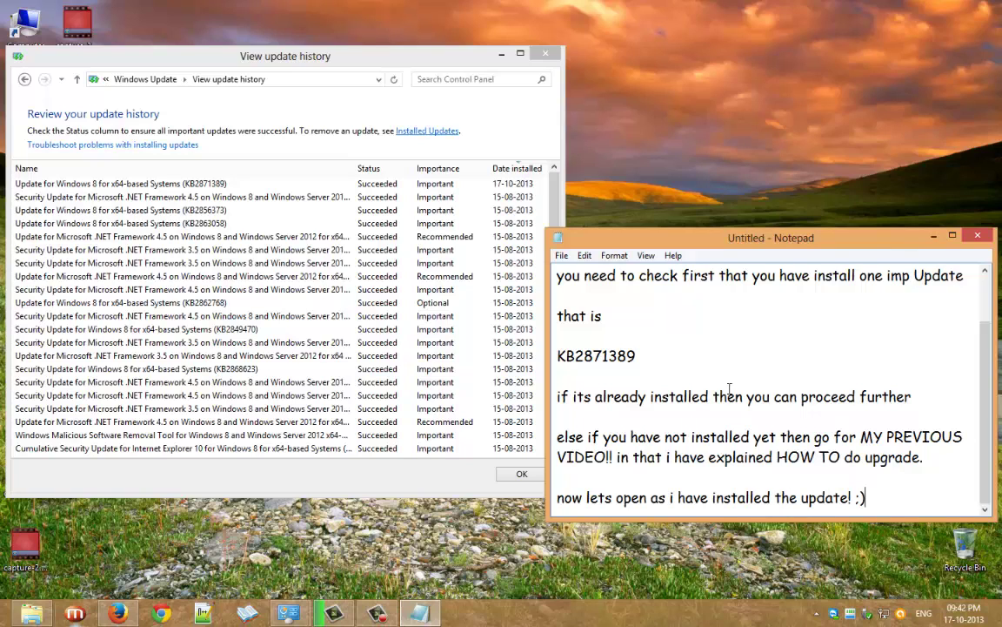
Open the Store from the Start screen, bring up its free Windows 8.1 update offer and return to the desktop note.
{"action": "key", "text": "super"}
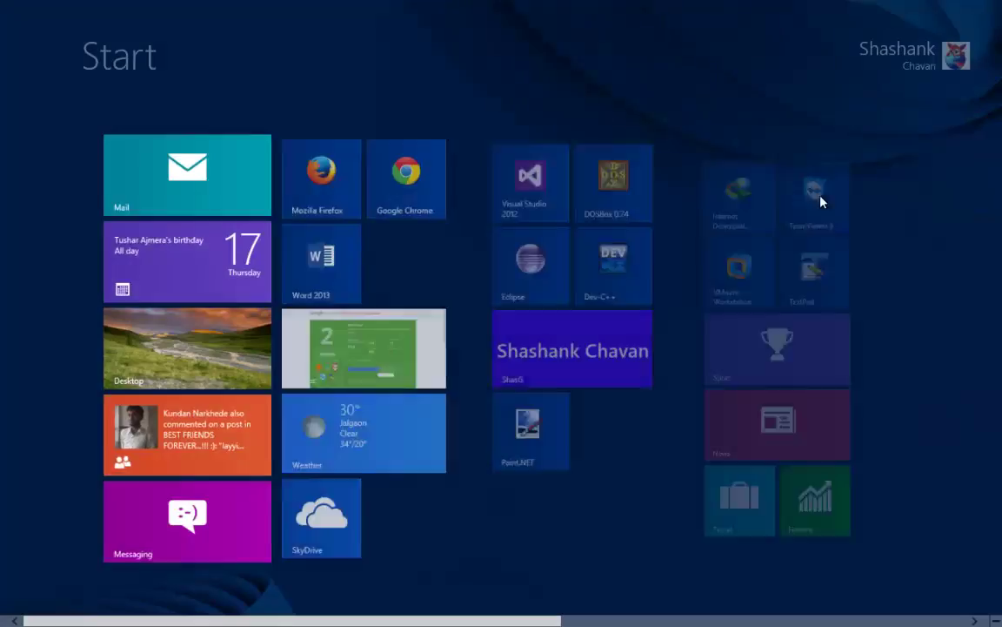
{"action": "scroll", "coordinate": [991, 172], "scroll_direction": "down", "scroll_amount": 5}
{"action": "left_click", "coordinate": [861, 174]}
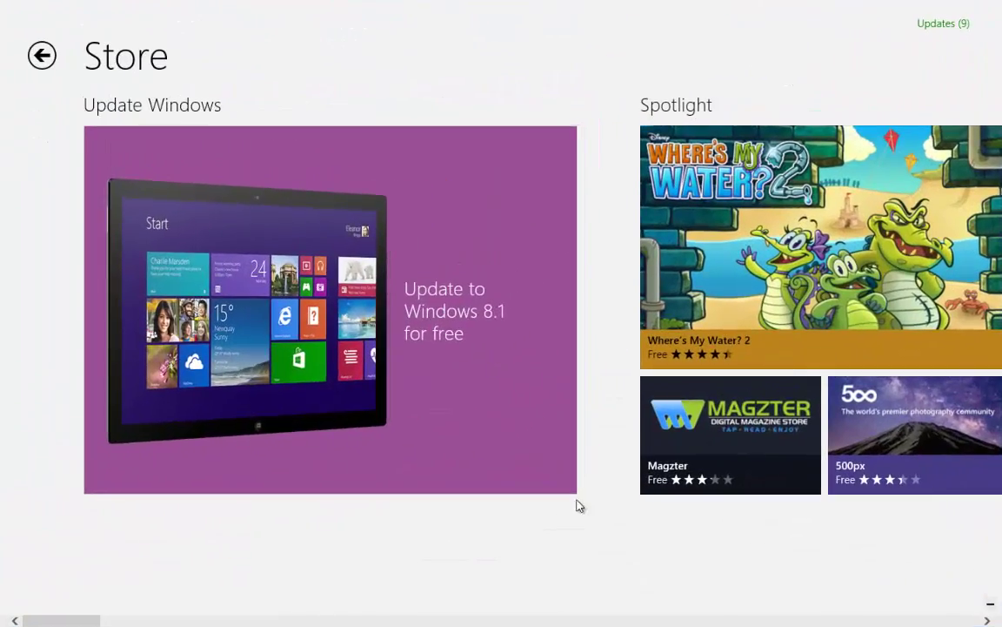
{"action": "left_click", "coordinate": [537, 473]}
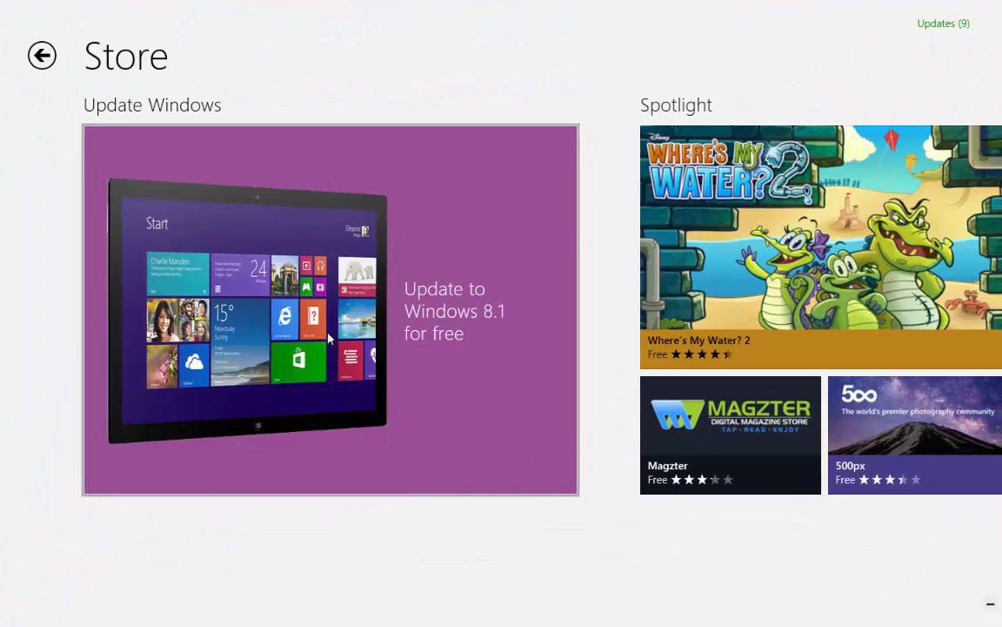
{"action": "left_click", "coordinate": [2, 7]}
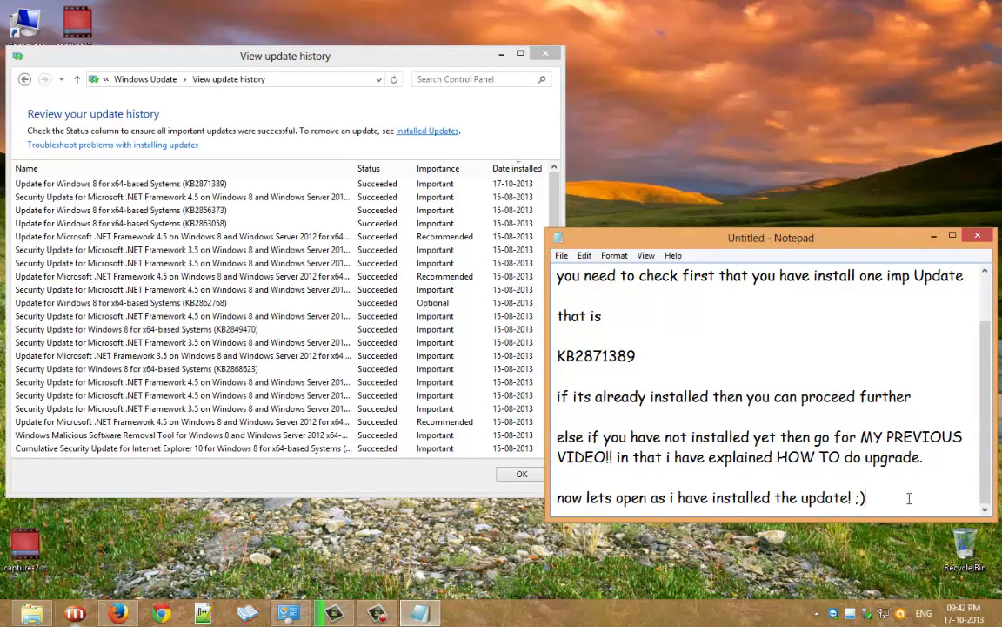
Add the line "in STORE theres the first option to upgrade :)" to the note after a blank line.
{"action": "key", "text": "Return"}
{"action": "key", "text": "Return"}
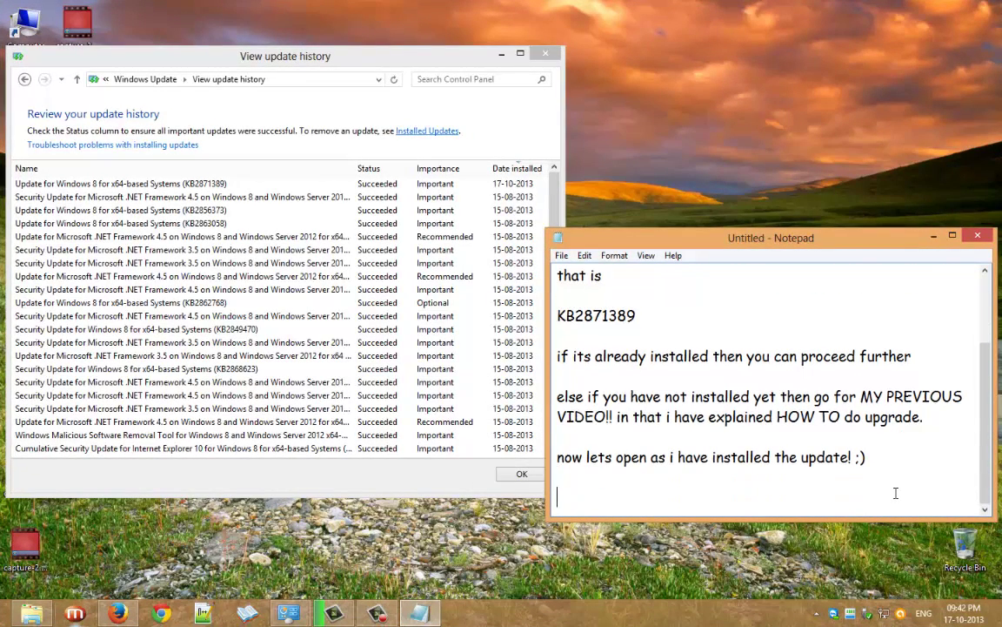
{"action": "type", "text": "in STORE"}
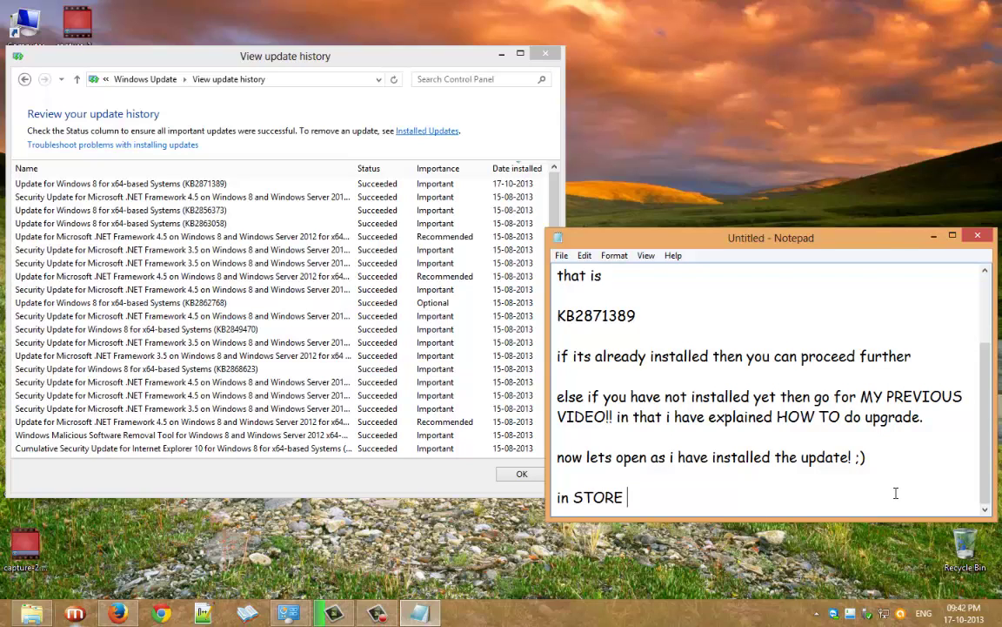
{"action": "type", "text": " theres the fi"}
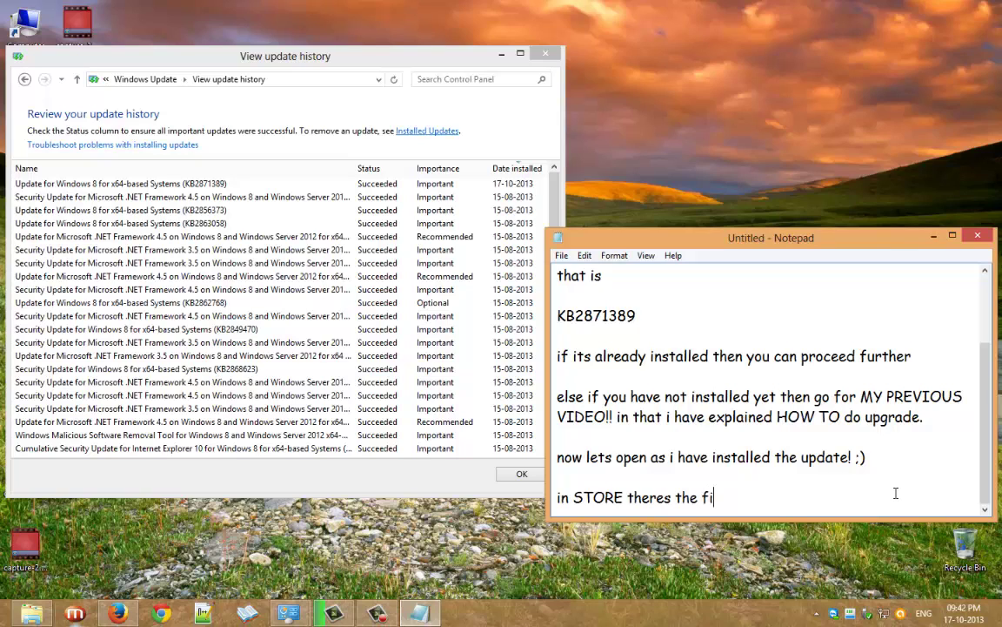
{"action": "type", "text": "rst optiion"}
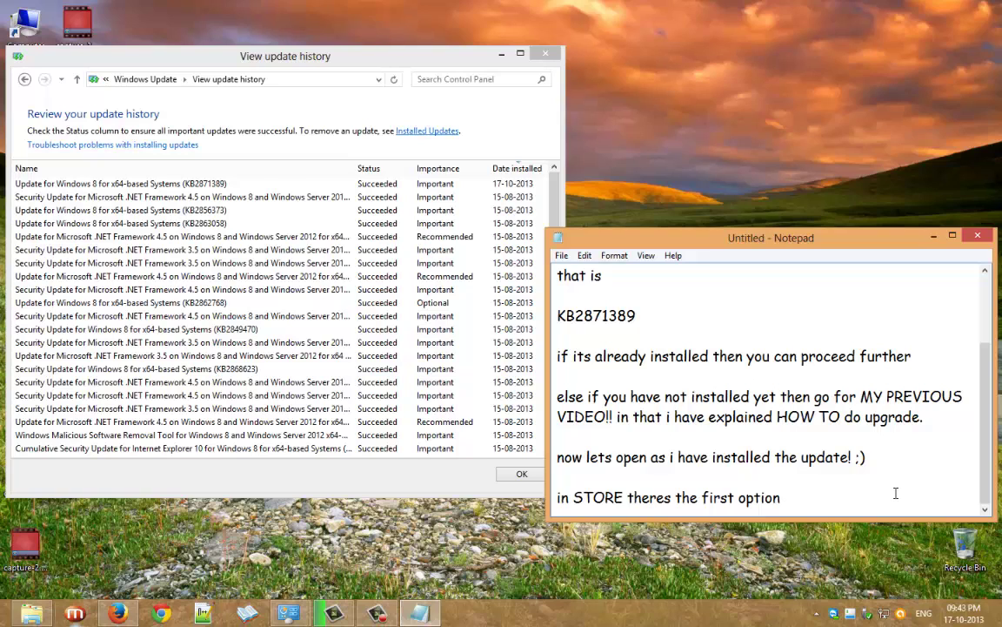
{"action": "type", "text": " to upg"}
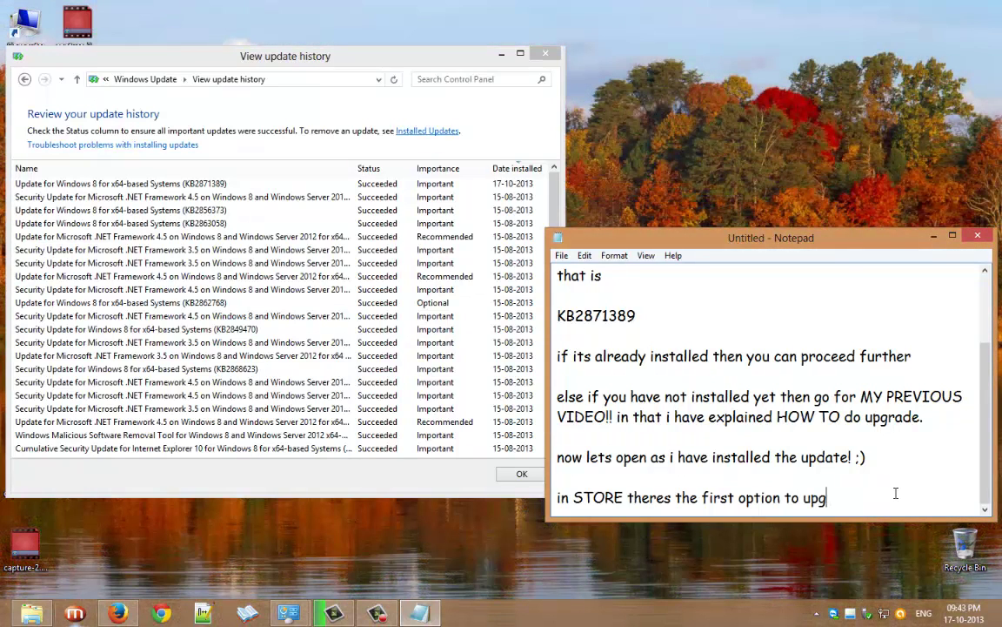
{"action": "type", "text": "rade :)"}
Add the line "so go and proceed!" to the note after a blank line.
{"action": "key", "text": "Return"}
{"action": "key", "text": "Return"}
{"action": "type", "text": "so "}
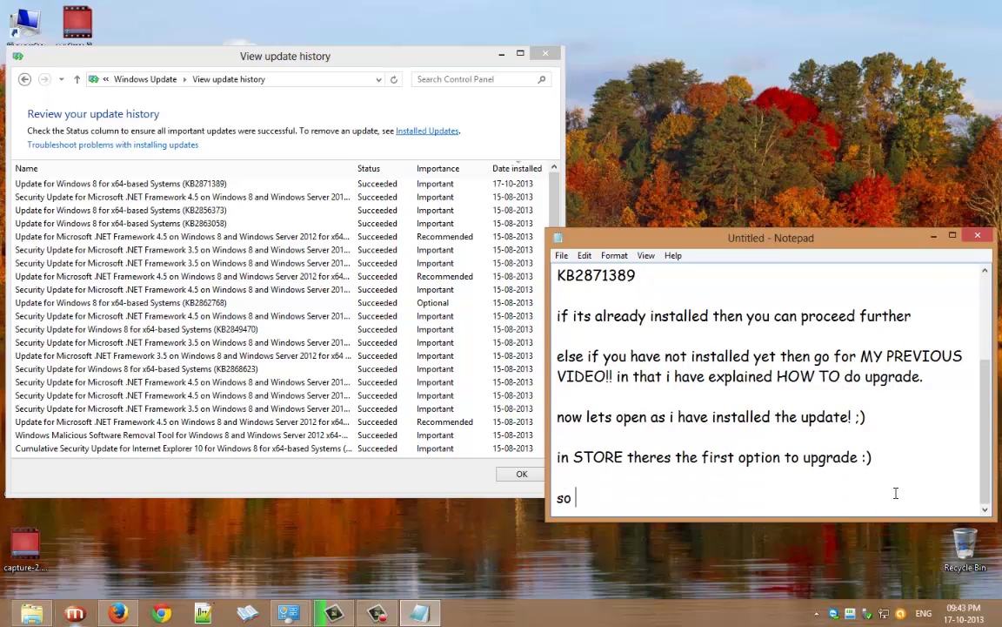
{"action": "type", "text": "go and proceed!"}
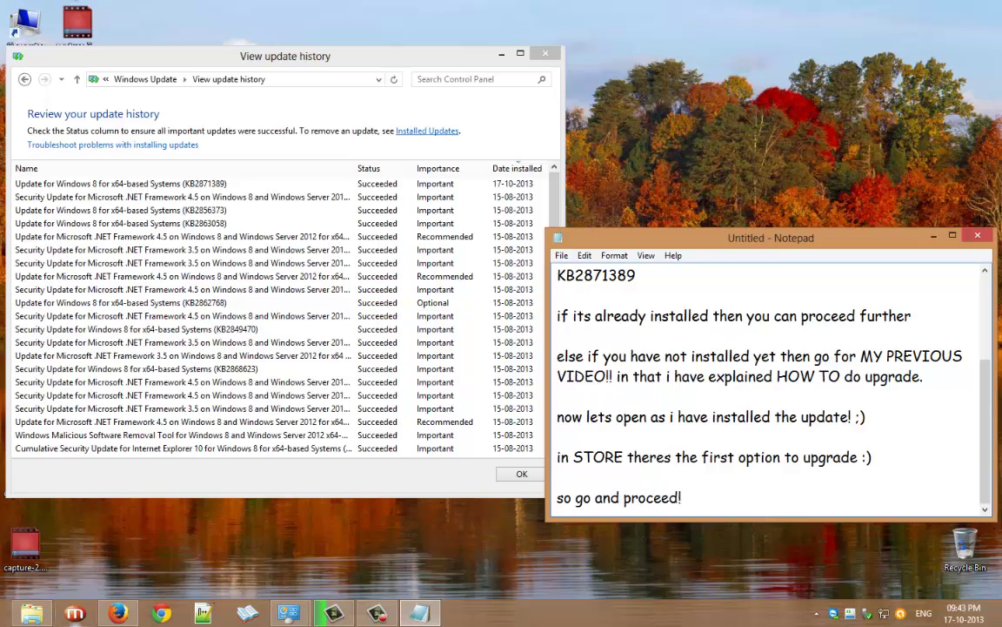
Switch to the Store, open the free Windows 8.1 update offer and return to the note.
{"action": "left_click", "coordinate": [26, 21]}
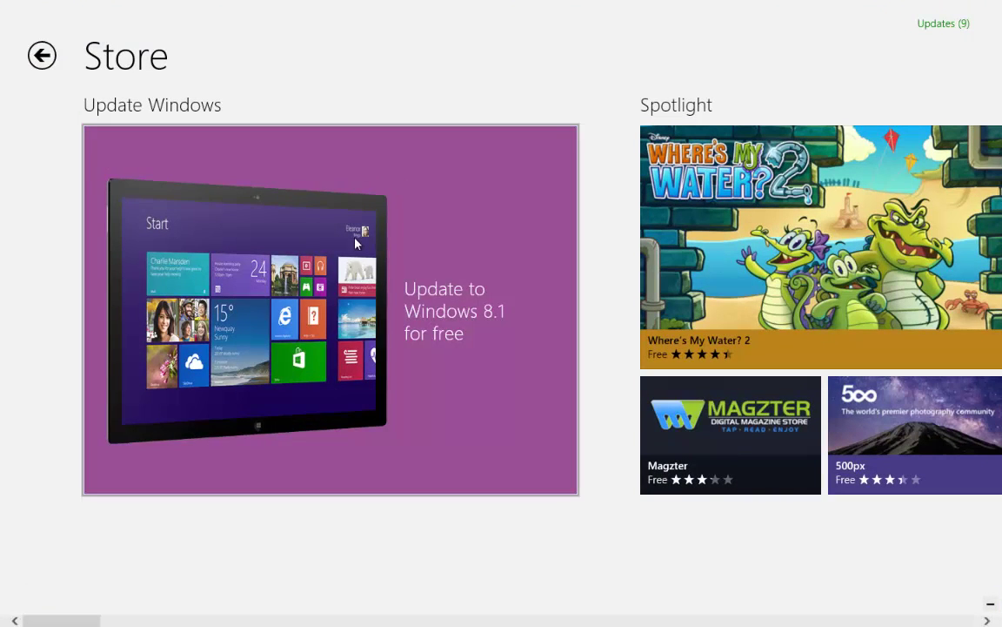
{"action": "left_click", "coordinate": [462, 386]}
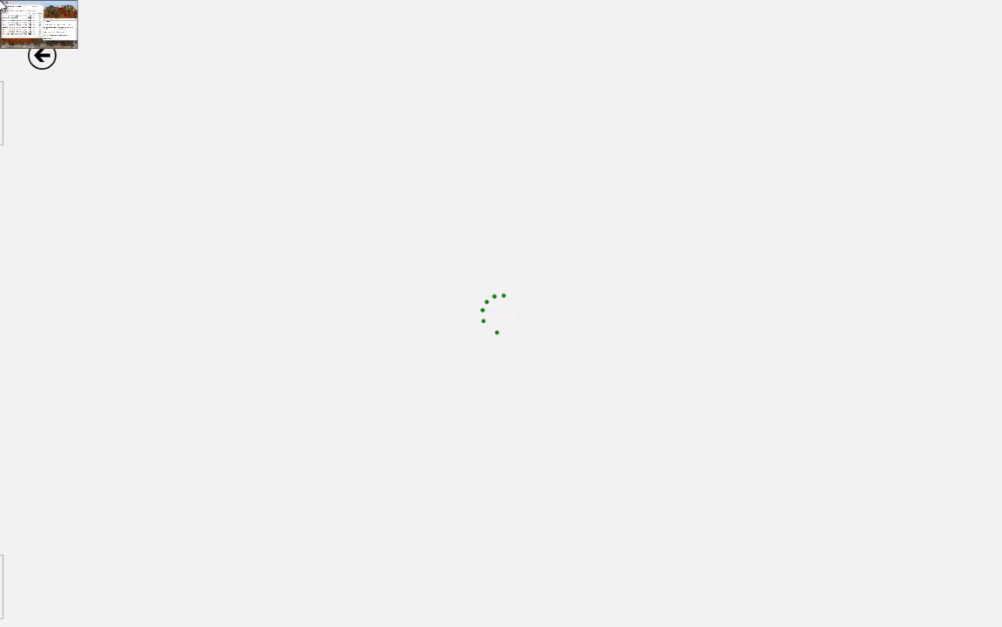
{"action": "left_click", "coordinate": [3, 5]}
Add the line "thats around 3.42 GB upgrade :O" to the note after a blank line.
{"action": "key", "text": "Return"}
{"action": "key", "text": "Return"}
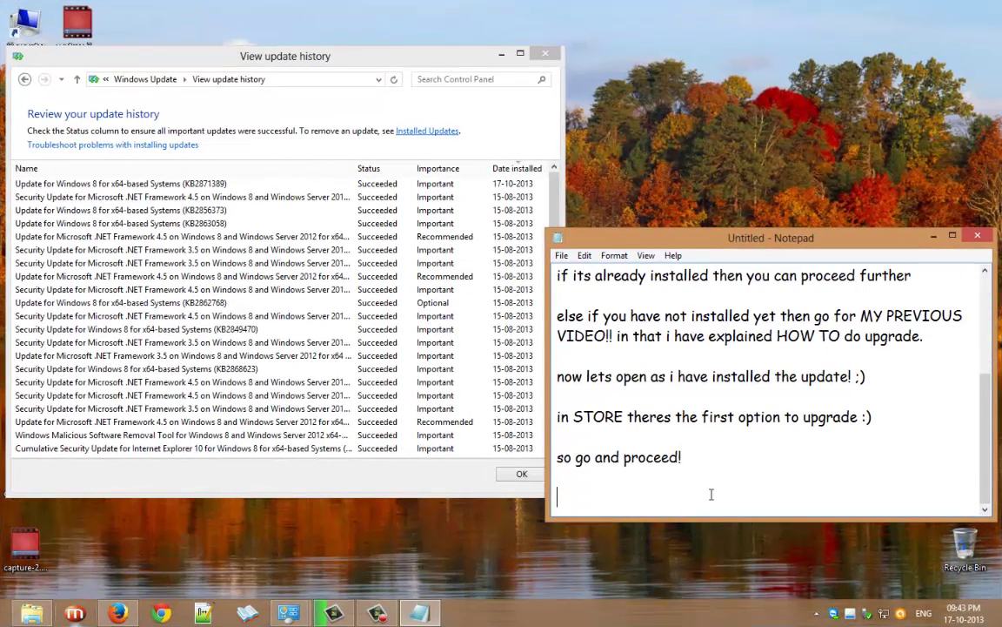
{"action": "type", "text": "thats around "}
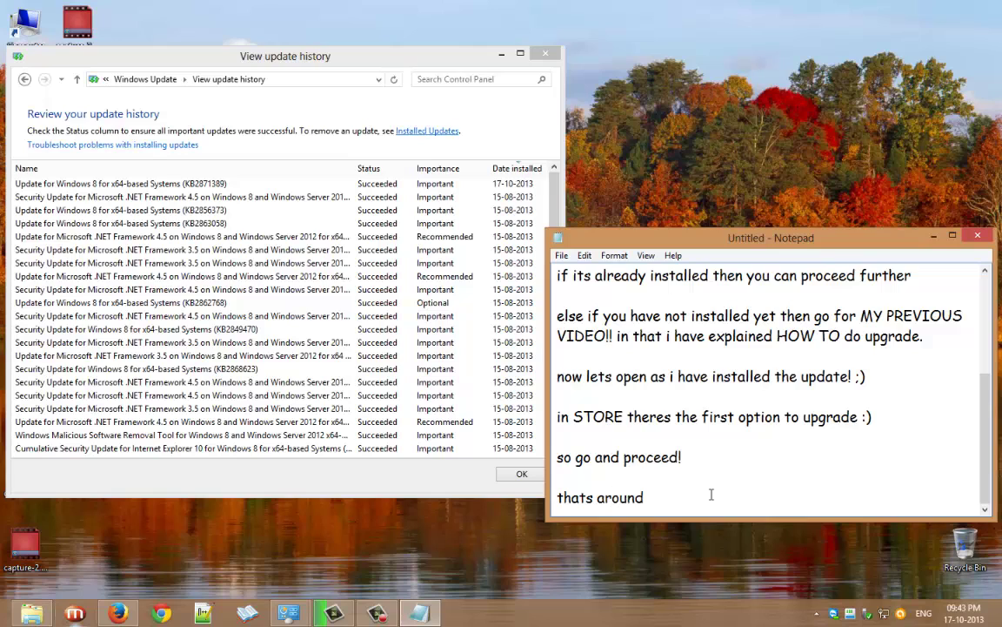
{"action": "type", "text": "3.42 GB upgrade"}
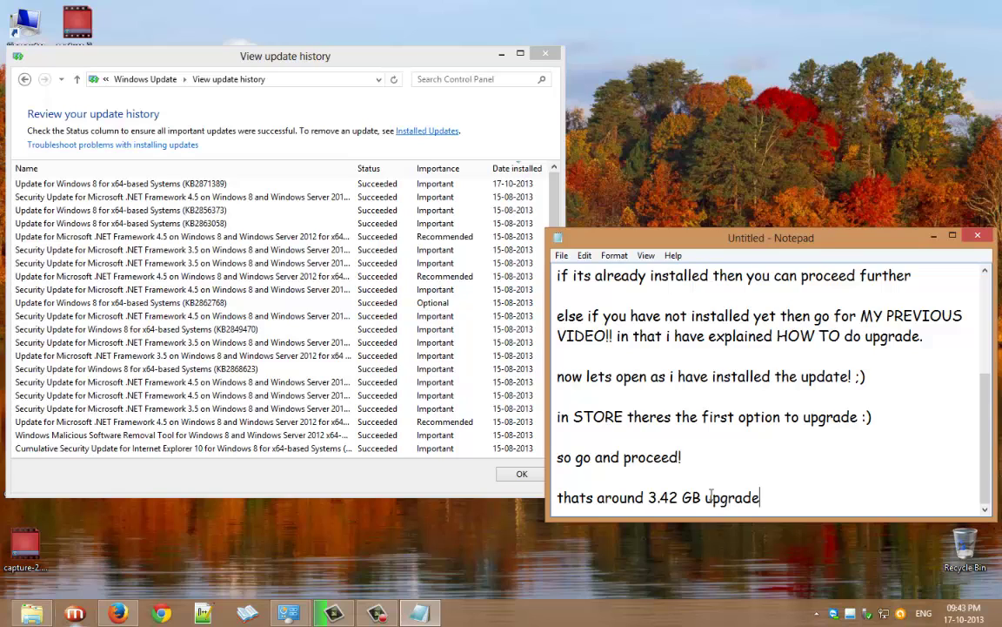
{"action": "type", "text": " :O"}
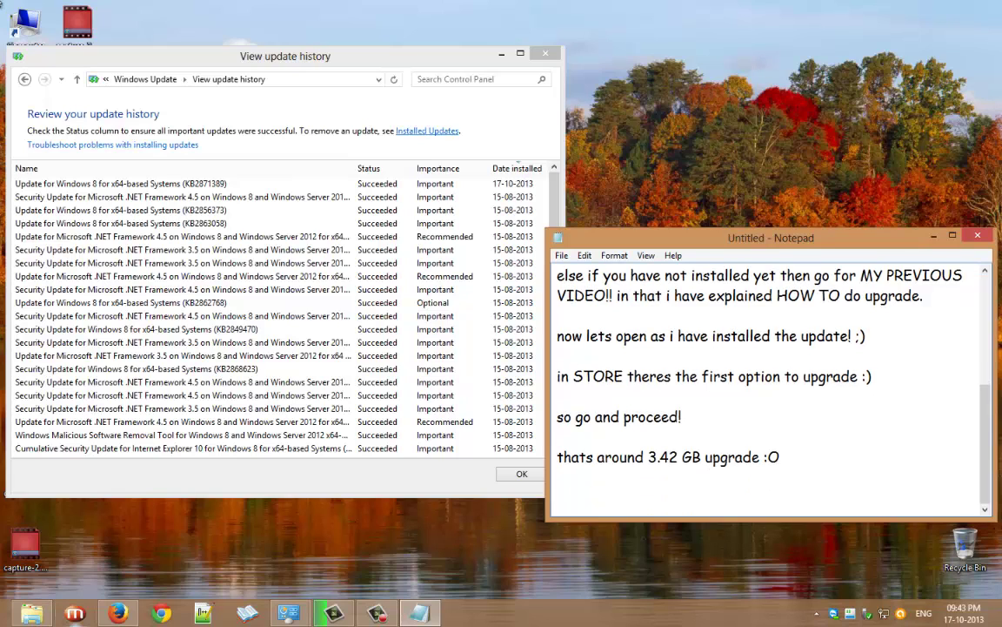
Start the download of Windows 8.1 Pro with Media Center in the Store and return to the note.
{"action": "left_click", "coordinate": [21, 22]}
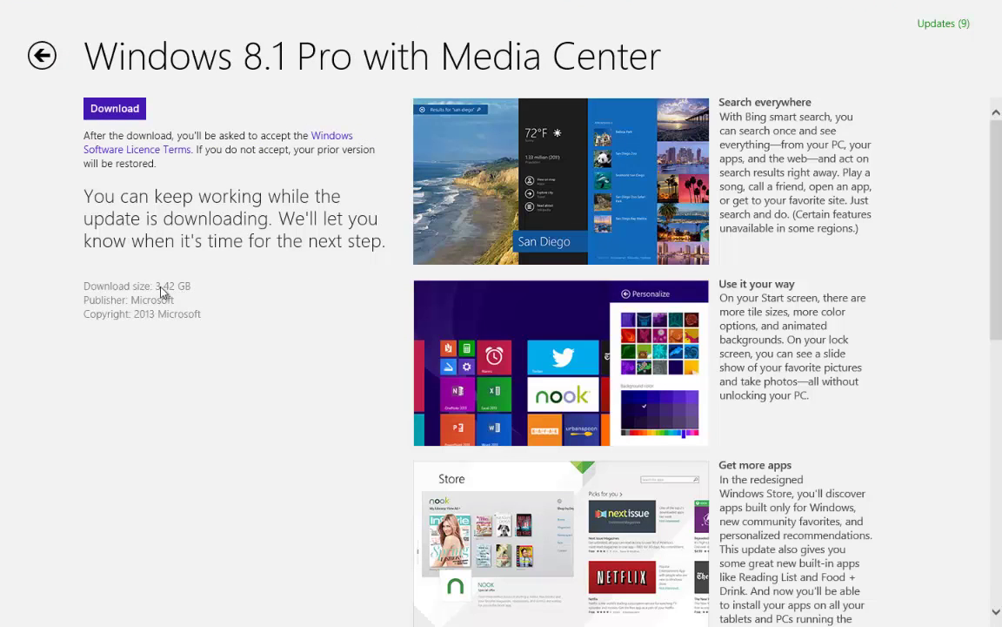
{"action": "left_click", "coordinate": [131, 107]}
{"action": "left_click", "coordinate": [22, 22]}
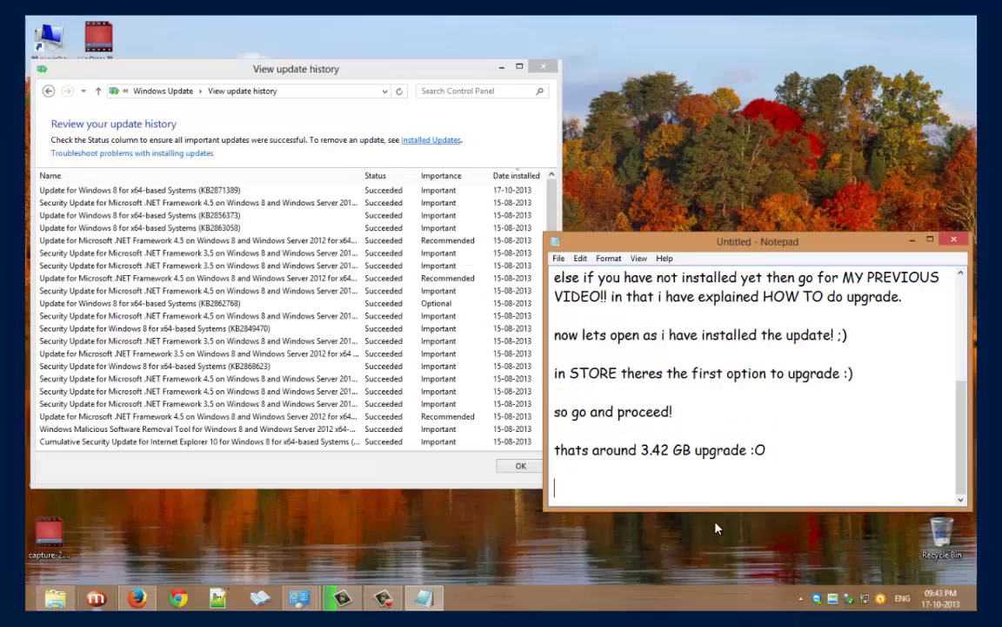
Add the line "download it.." to the note, look at the Windows 8.1 download page in the Store and come back.
{"action": "type", "text": "download"}
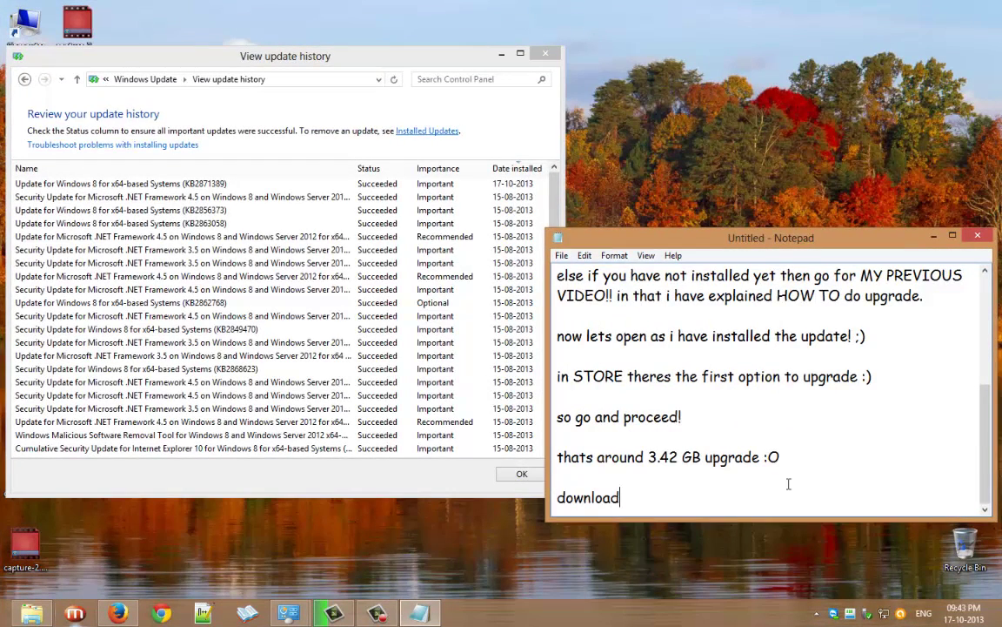
{"action": "type", "text": " it.."}
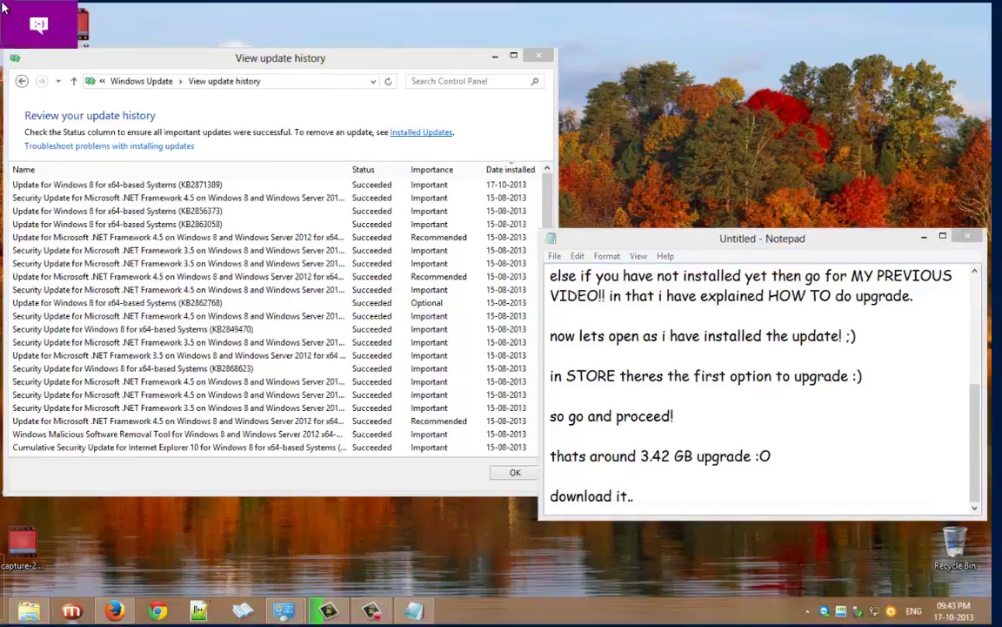
{"action": "left_click", "coordinate": [22, 22]}
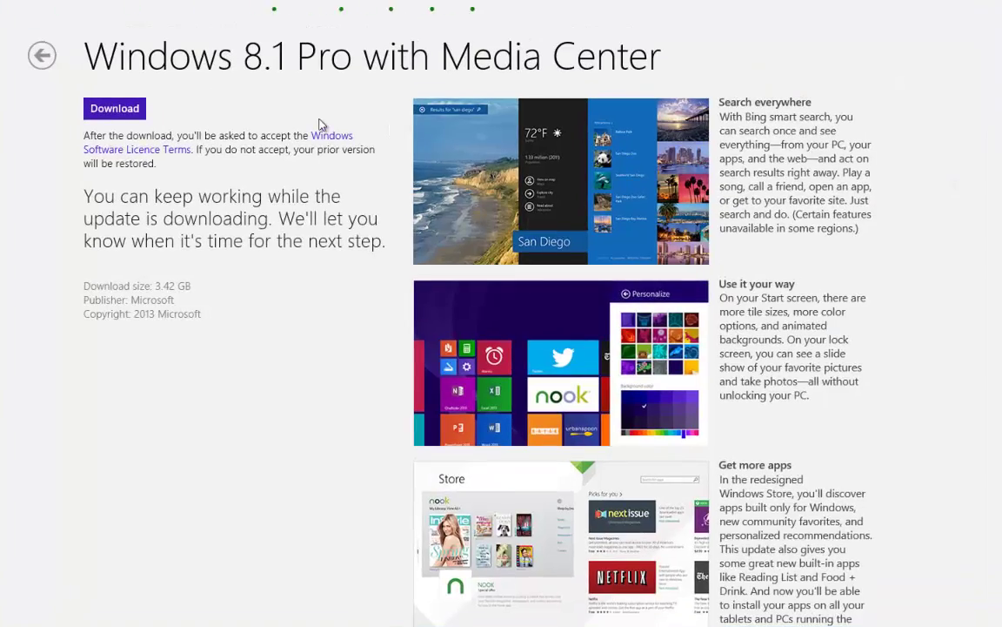
{"action": "left_click_drag", "start_coordinate": [22, 22], "coordinate": [598, 435]}
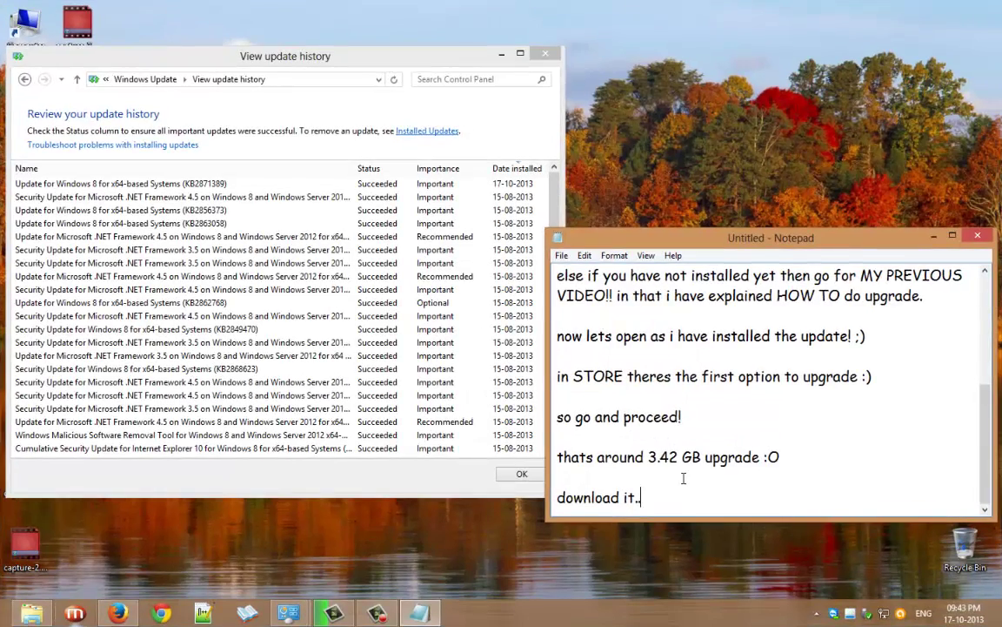
Add the line "and then it will install in your PC" below "download it.." in the note.
{"action": "key", "text": "Return"}
{"action": "type", "text": "and then"}
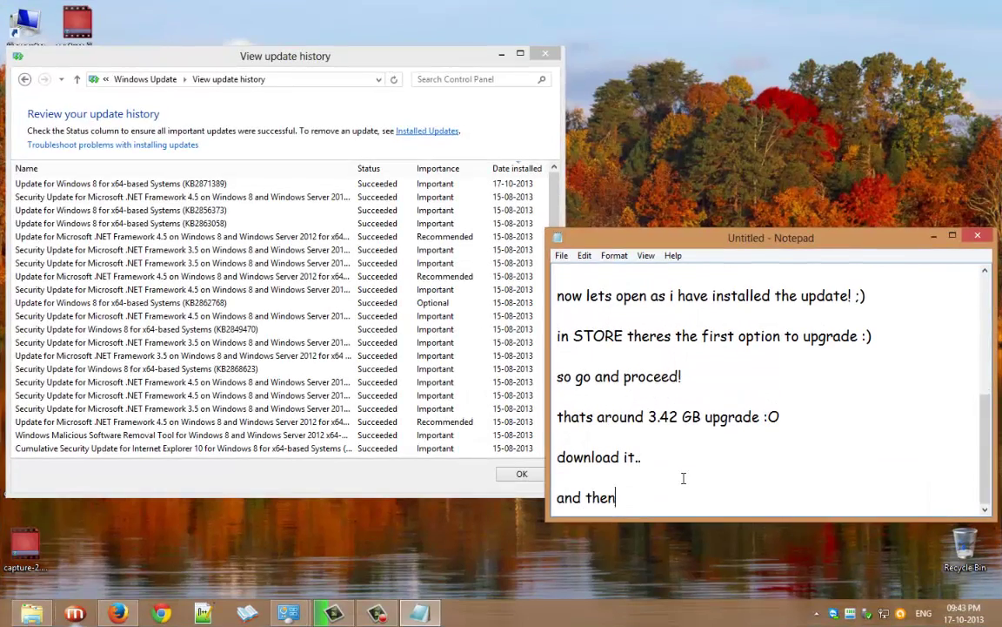
{"action": "type", "text": " it will install in your PC"}
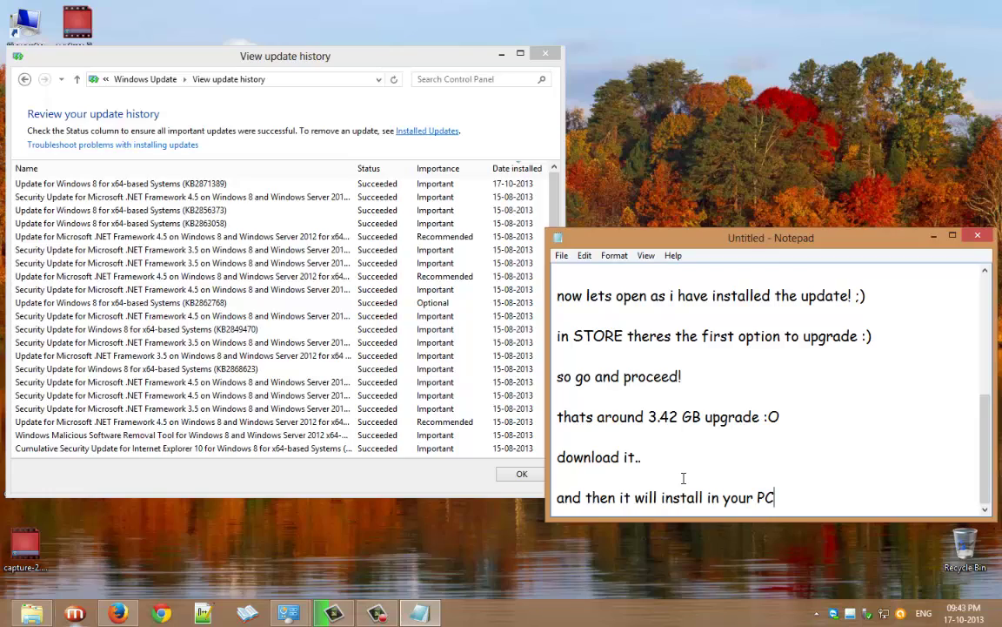
Add the line "as its installing windows 8.1" to the note.
{"action": "key", "text": "Return"}
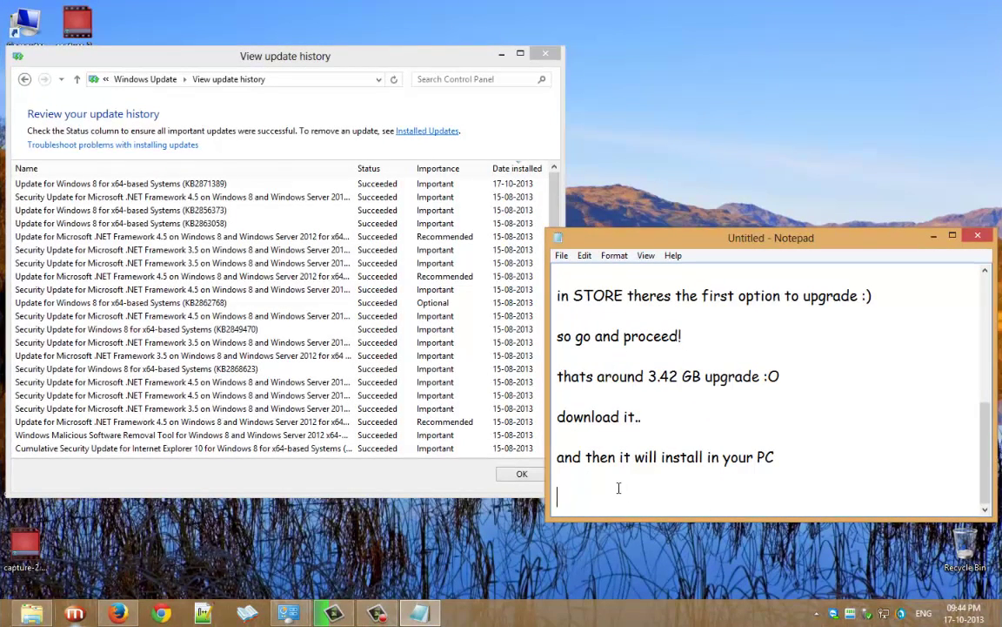
{"action": "type", "text": "as its installing"}
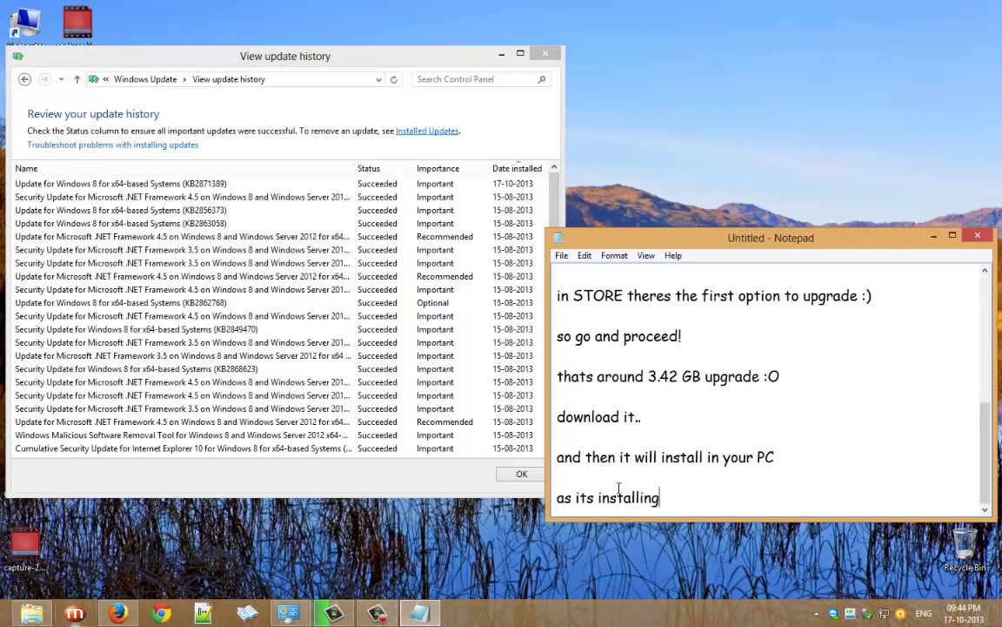
{"action": "type", "text": " windows 8"}
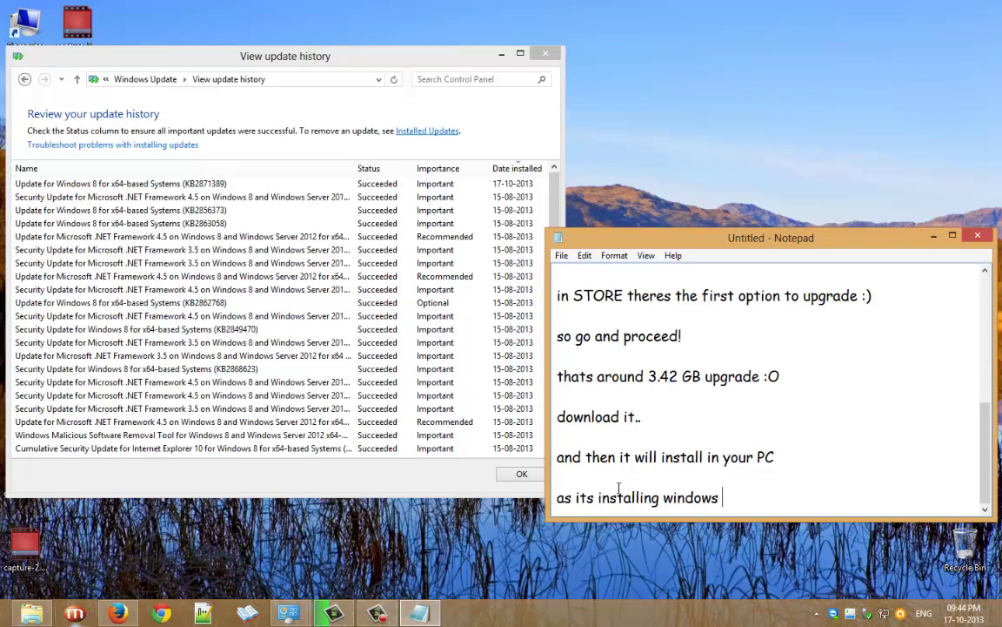
{"action": "type", "text": ".1"}
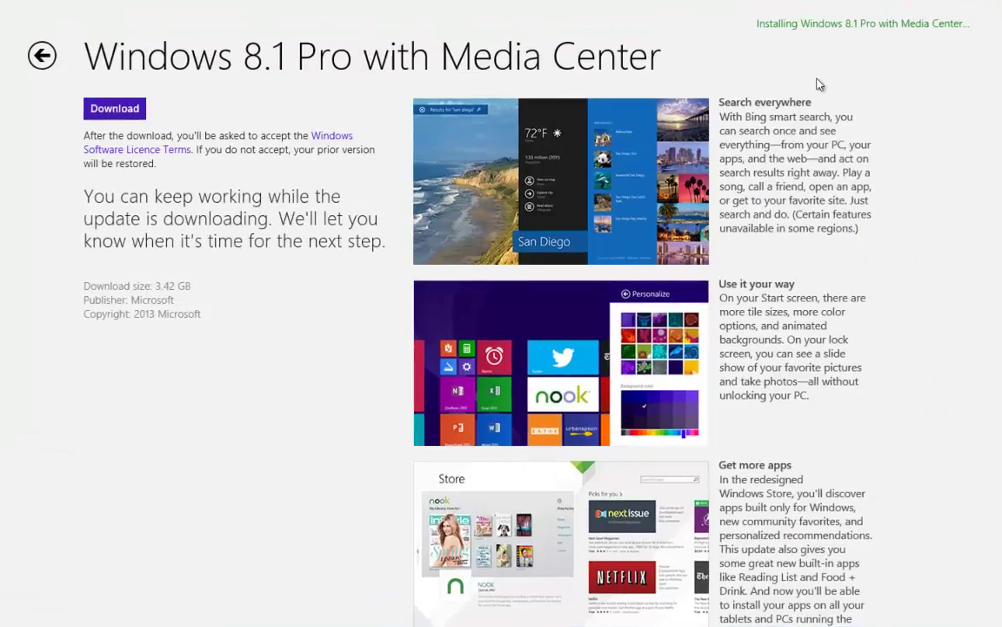
Check the progress of the Windows 8.1 Pro with Media Center download in the Store's installations list and return to the note.
{"action": "left_click", "coordinate": [818, 24]}
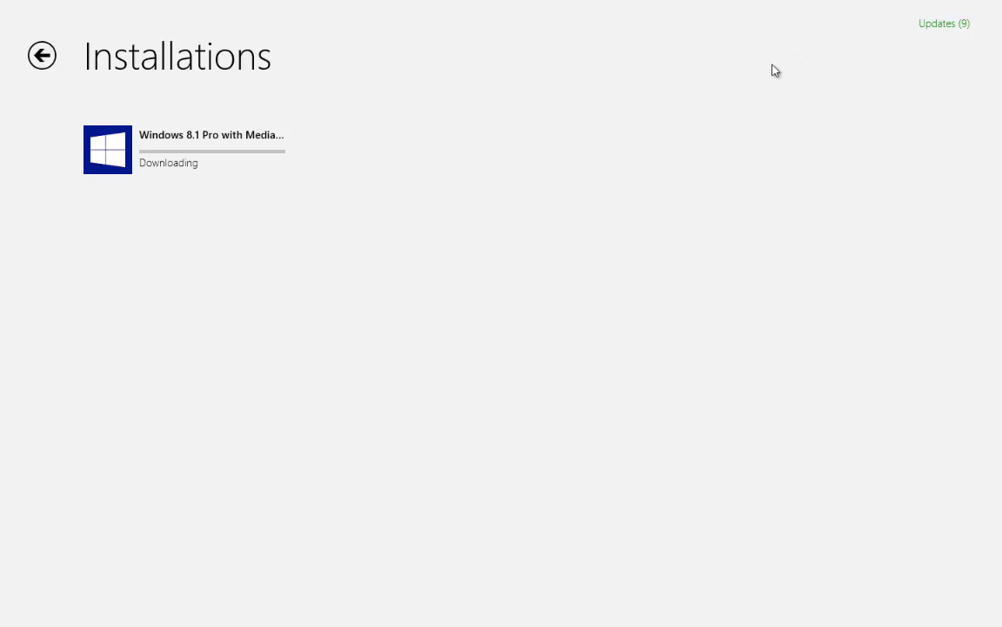
{"action": "left_click", "coordinate": [190, 154]}
{"action": "left_click", "coordinate": [18, 19]}
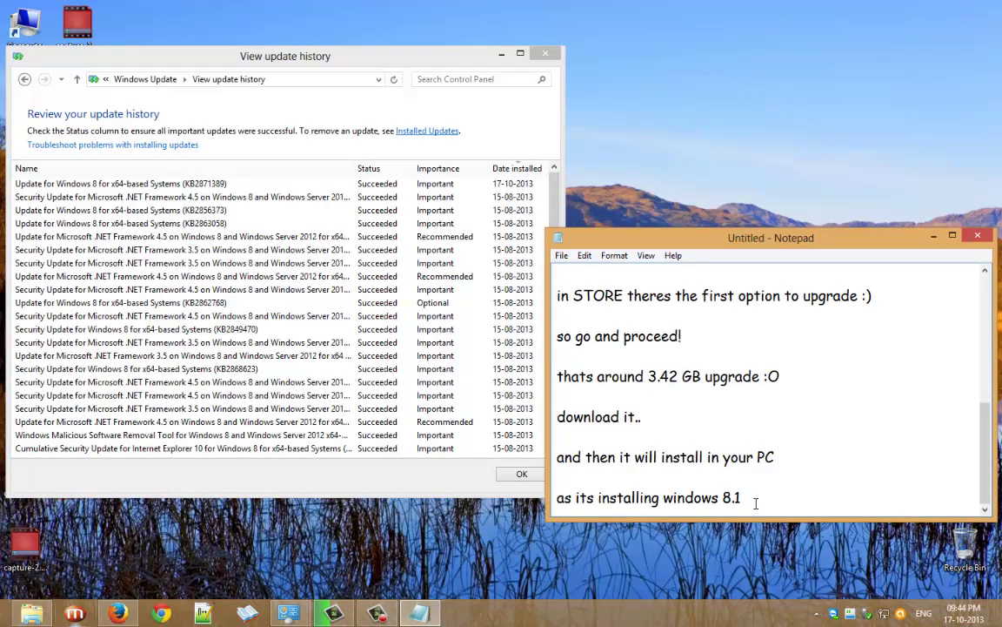
Add a line beginning "thats after downloading just" to the note after a blank line.
{"action": "key", "text": "Return"}
{"action": "key", "text": "Return"}
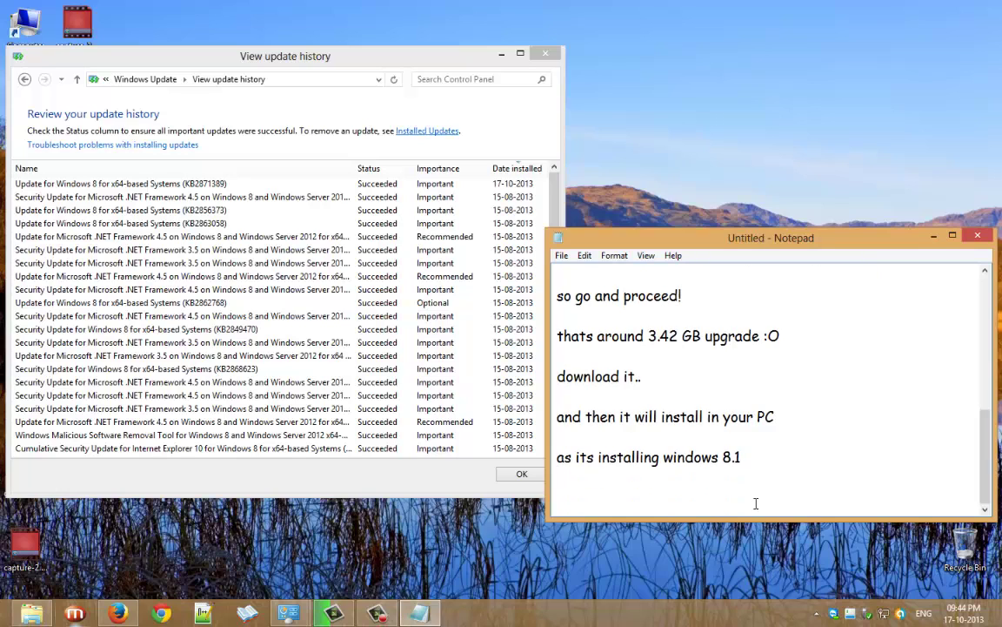
{"action": "type", "text": "thats after downl"}
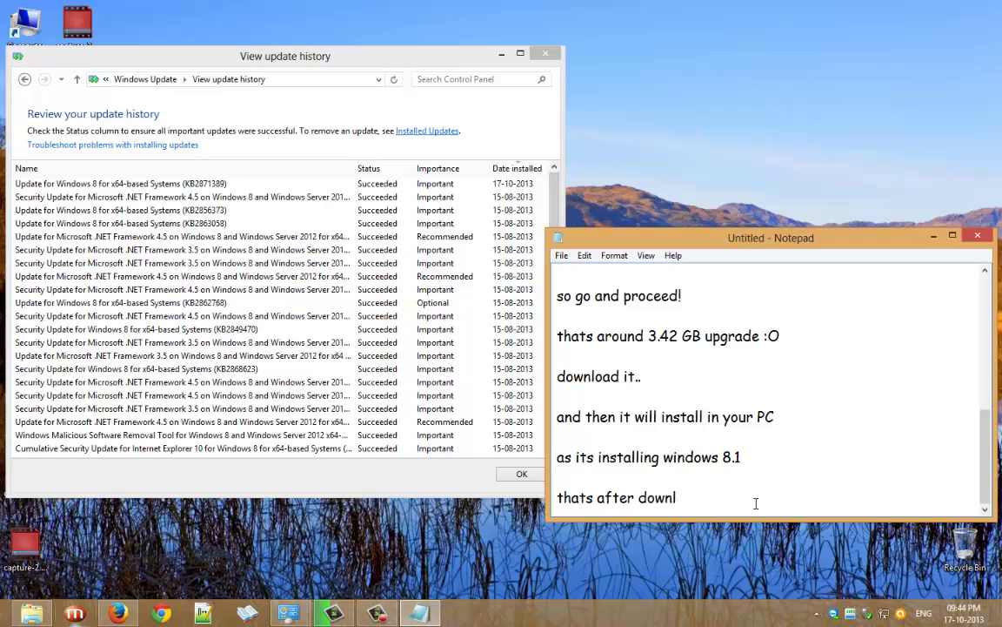
{"action": "type", "text": "oading just"}
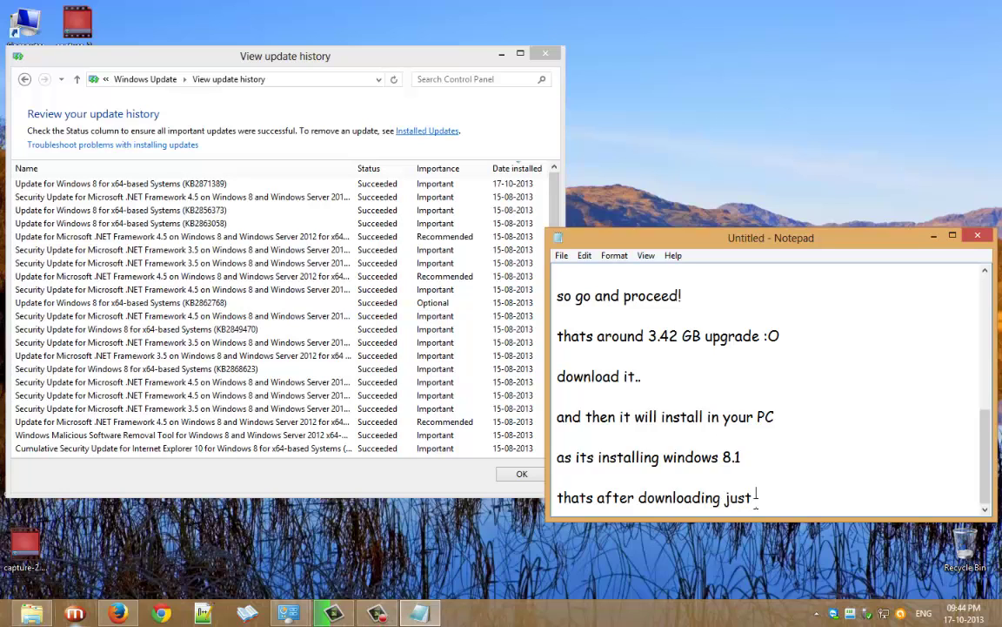